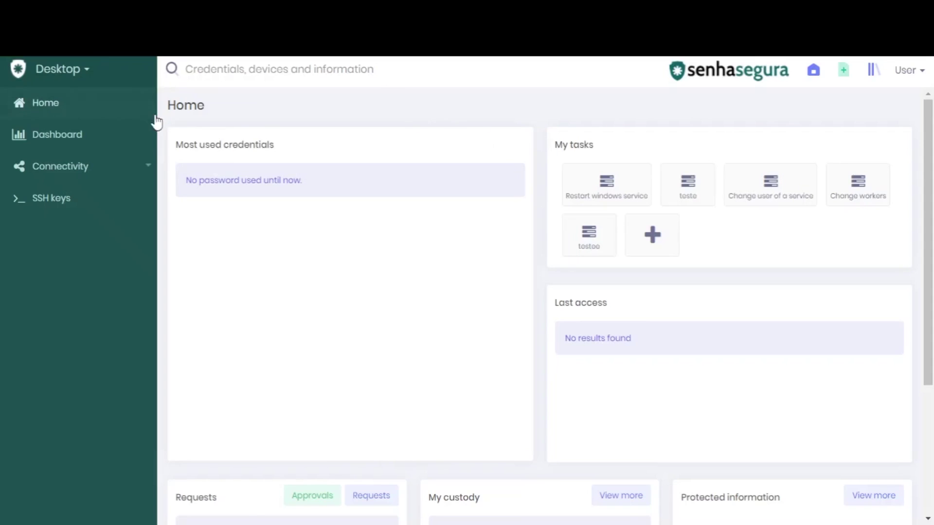
- Switch from the Desktop home page to the PAM module via the Modules menu
left_click(103, 79)
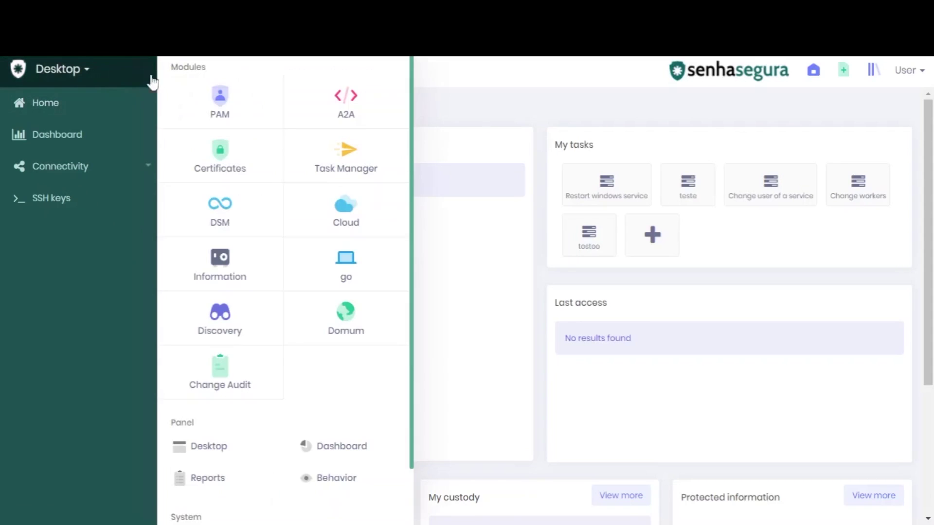
left_click(251, 110)
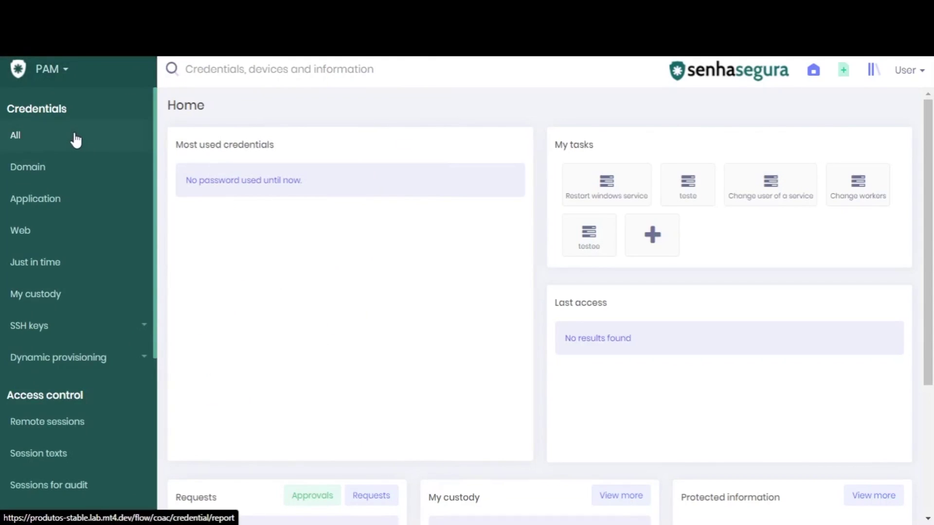
- List all access credentials and start a new credential from the list's options menu
left_click(81, 141)
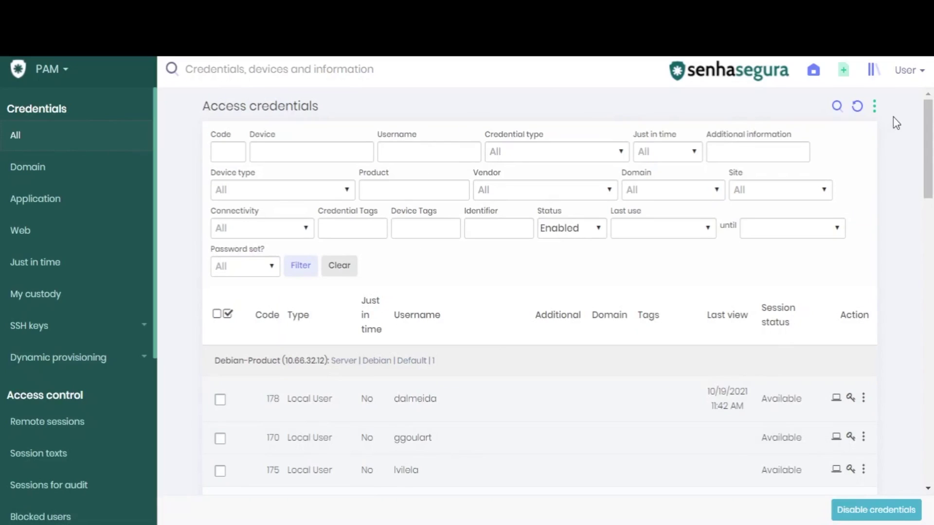
left_click(879, 110)
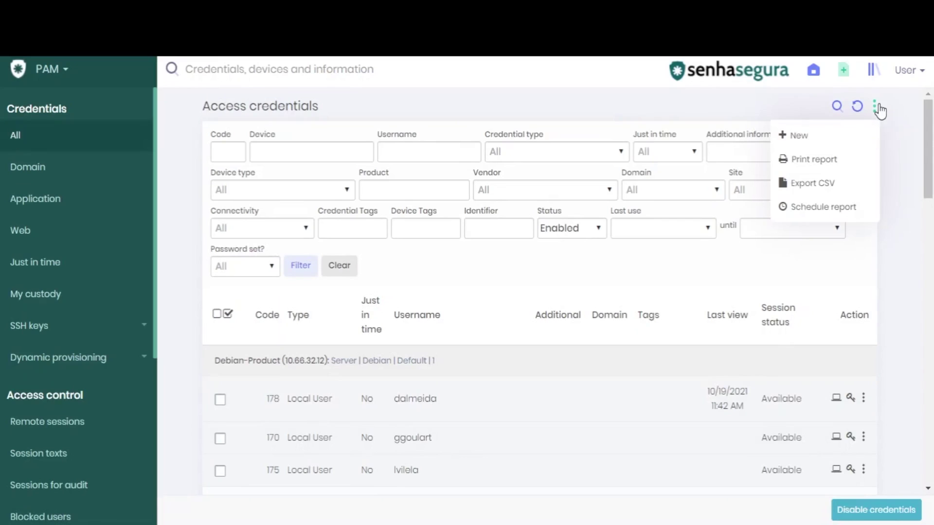
left_click(799, 135)
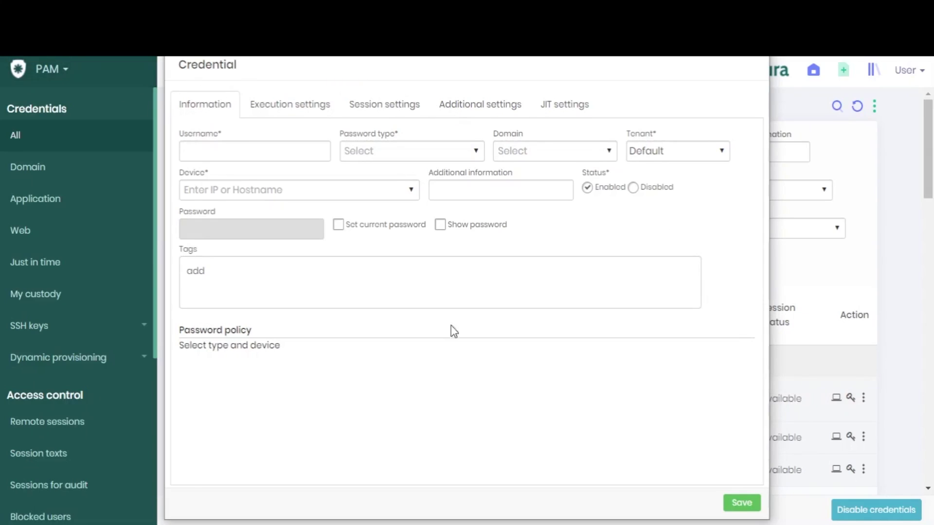
- Enter 'username' as the credential's username and set the password type to Local User
left_click(273, 150)
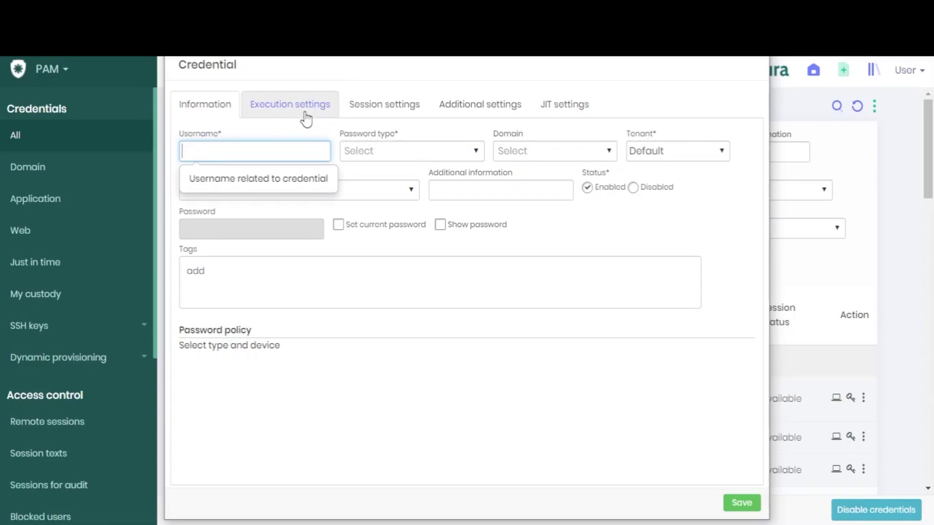
type("username")
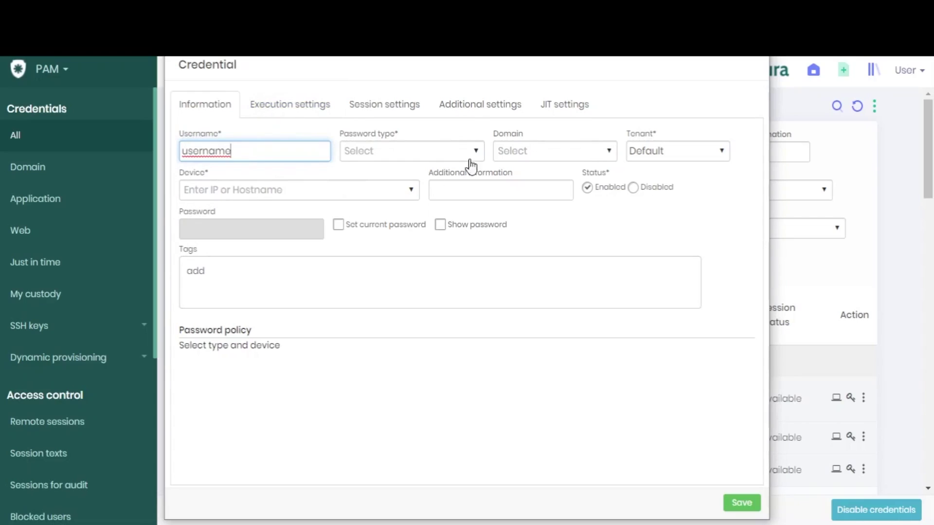
left_click(469, 157)
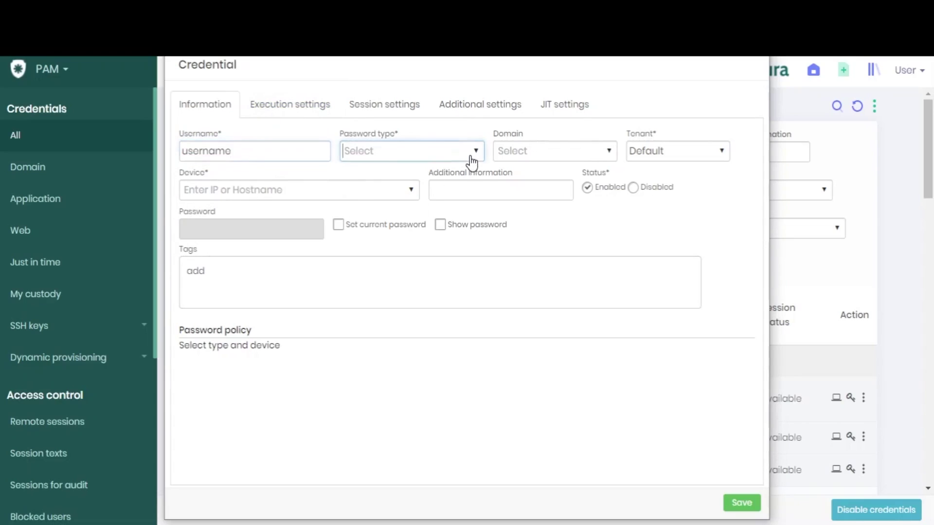
left_click(406, 223)
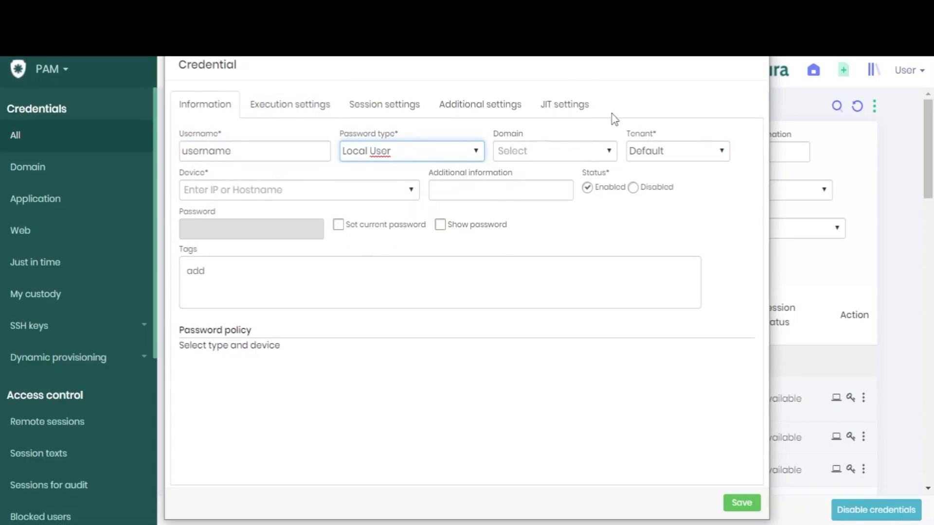
left_click(608, 157)
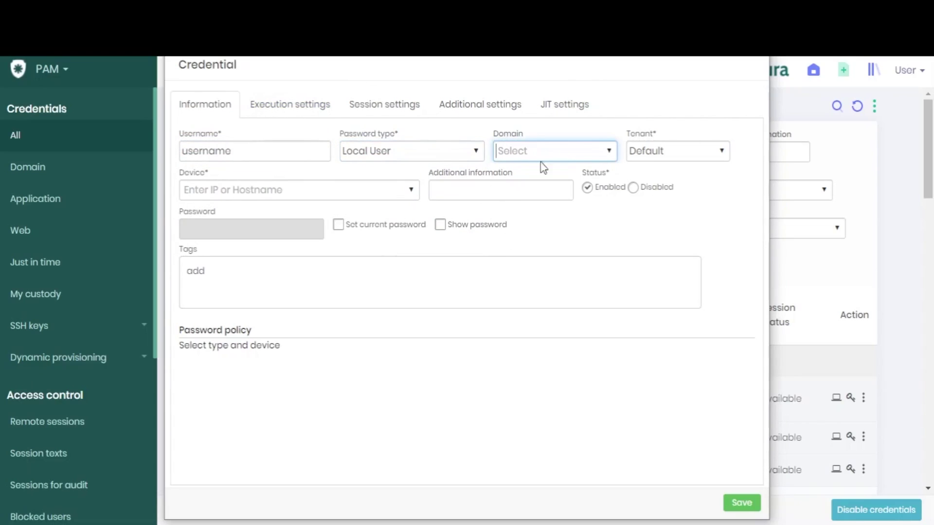
left_click(621, 134)
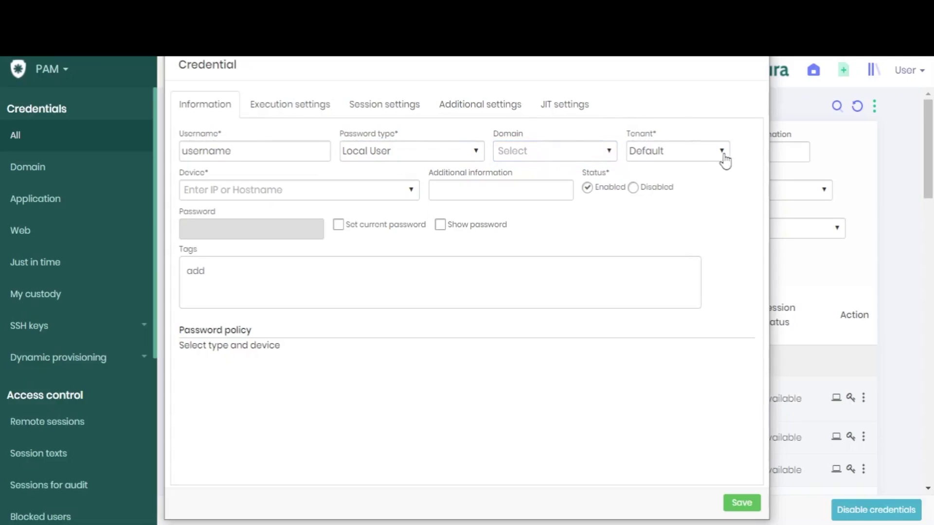
- Keep the Default tenant and assign the device Debian-Product (10.66.32.12)
left_click(723, 154)
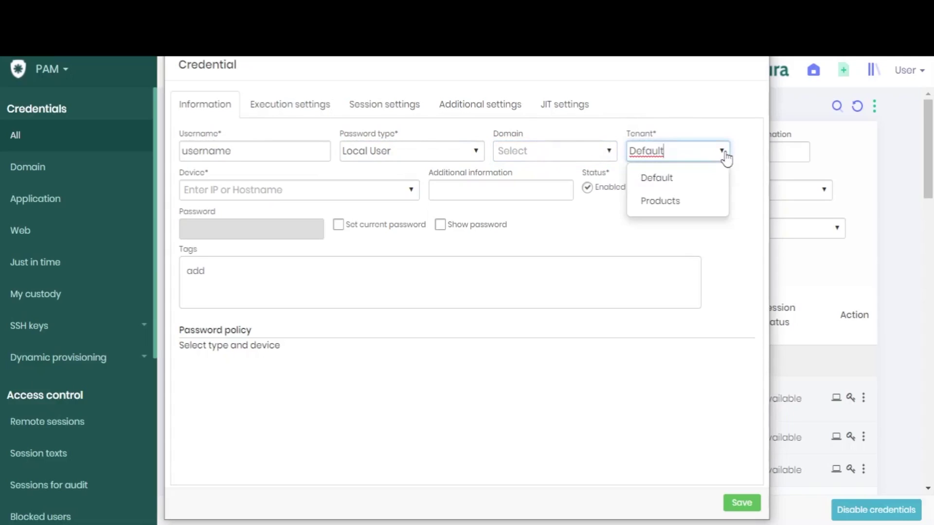
left_click(672, 183)
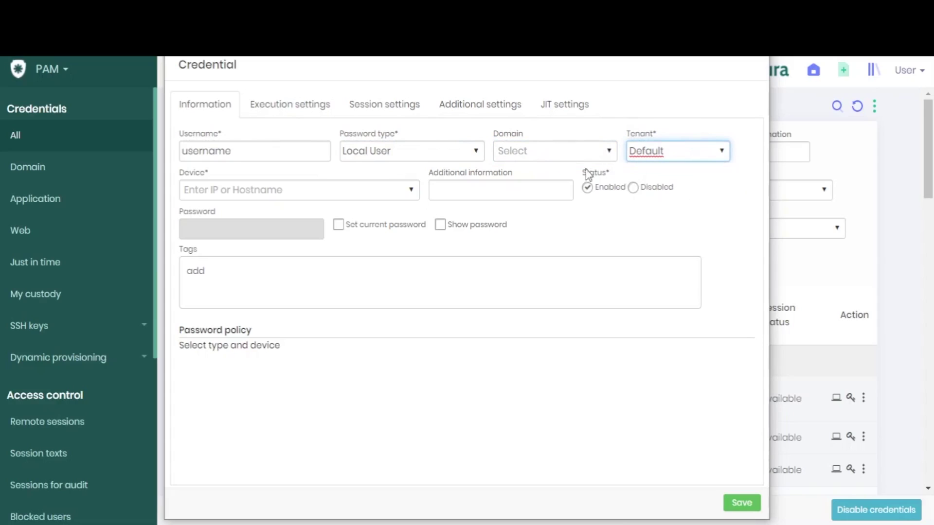
left_click(425, 208)
left_click(412, 194)
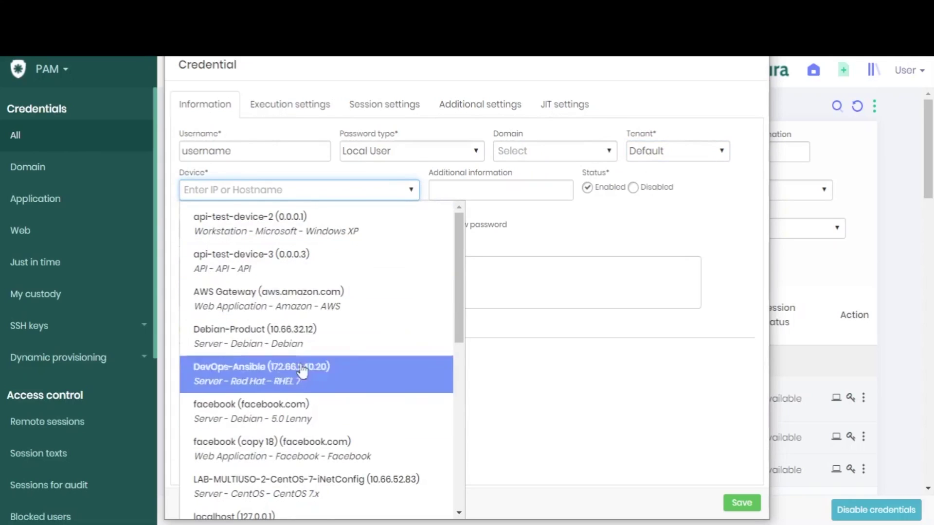
left_click(304, 325)
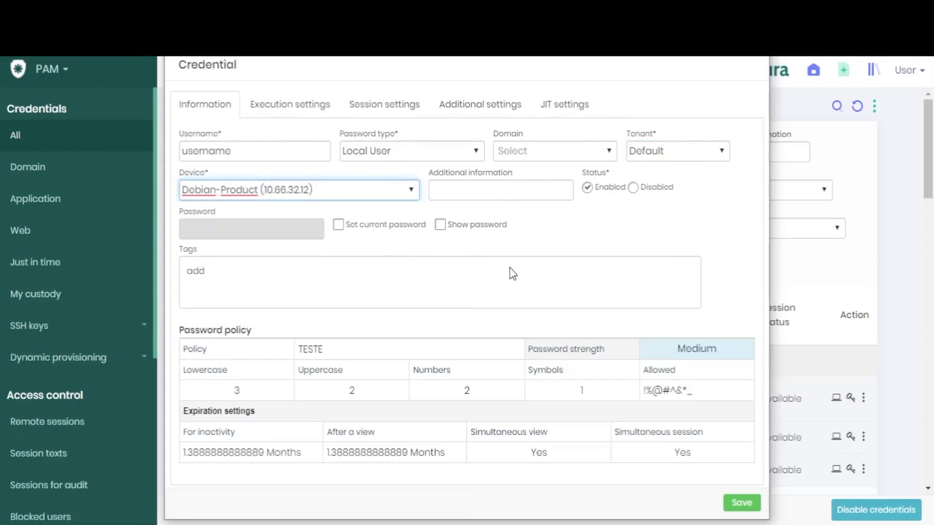
left_click(525, 212)
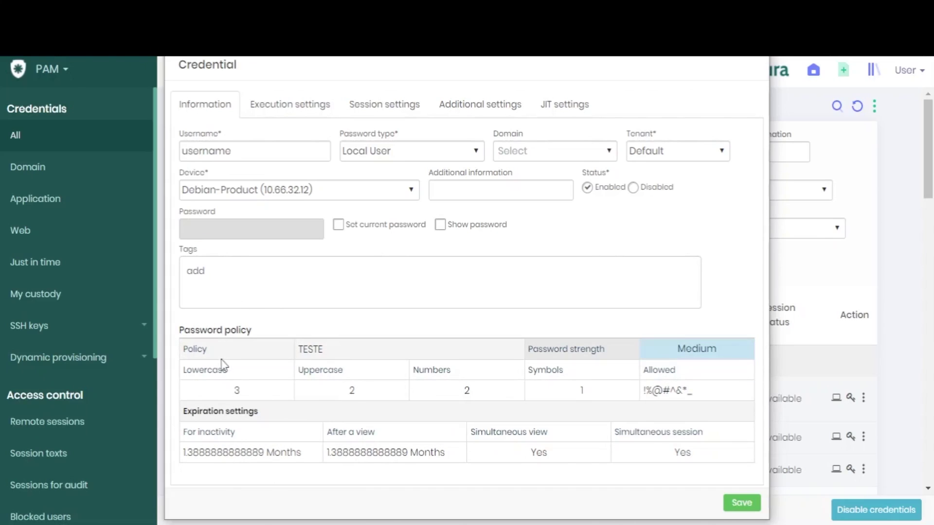
left_click_drag(263, 336, 185, 331)
left_click(262, 329)
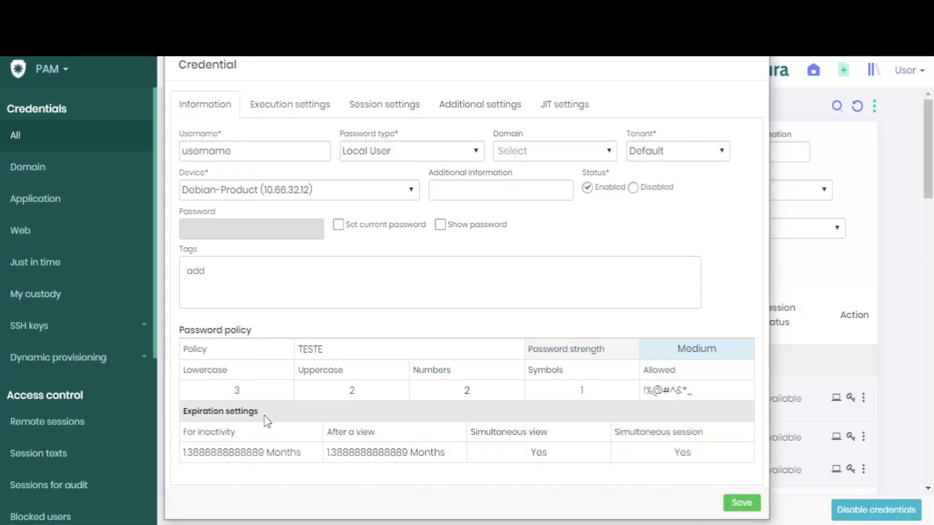
left_click_drag(257, 412, 184, 411)
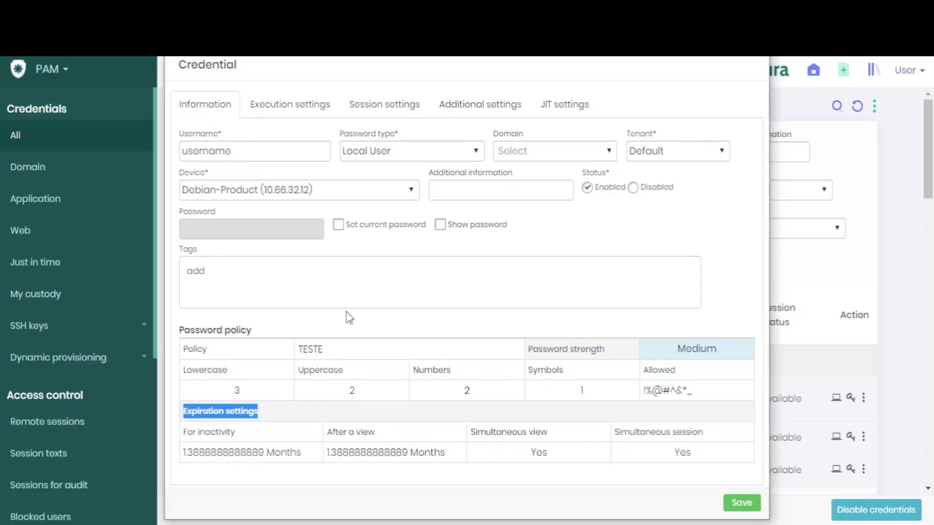
left_click(348, 325)
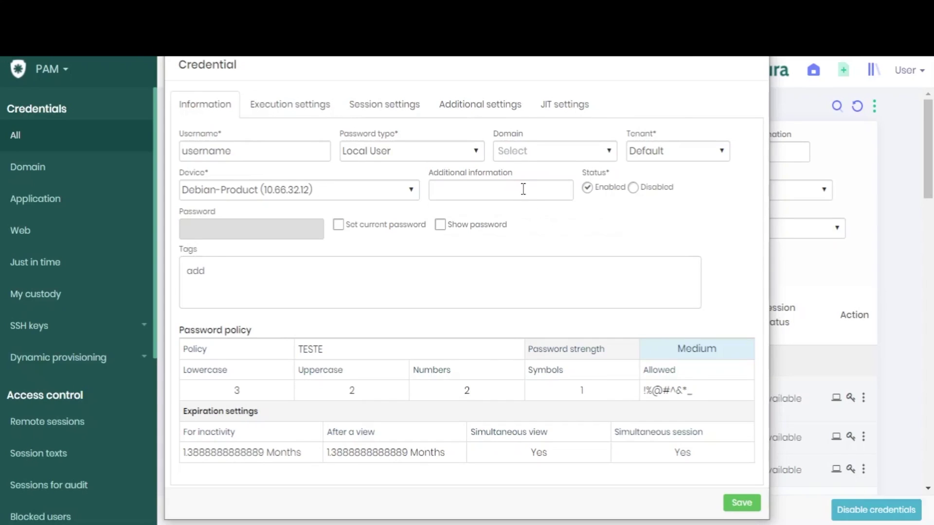
- Keep the credential Enabled and generate a policy-compliant current password
left_click(633, 188)
left_click(588, 188)
left_click(339, 225)
left_click(256, 229)
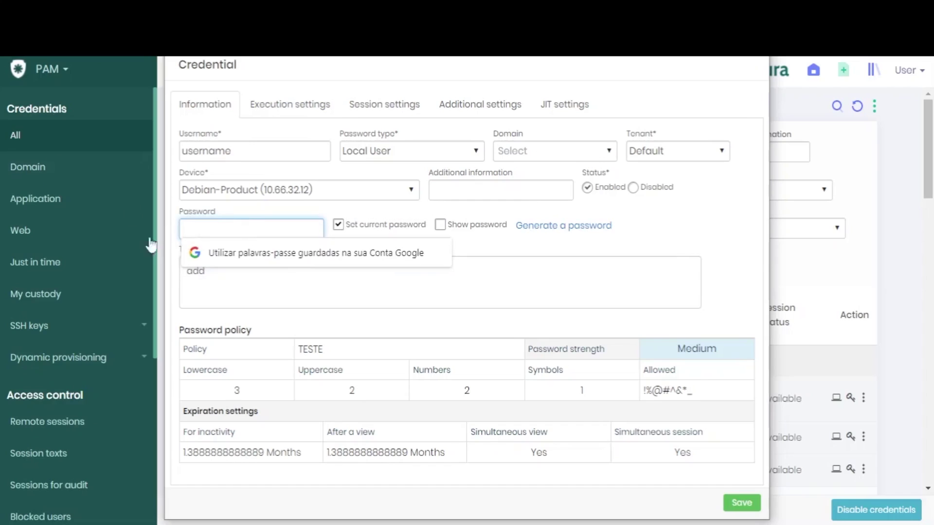
left_click(535, 227)
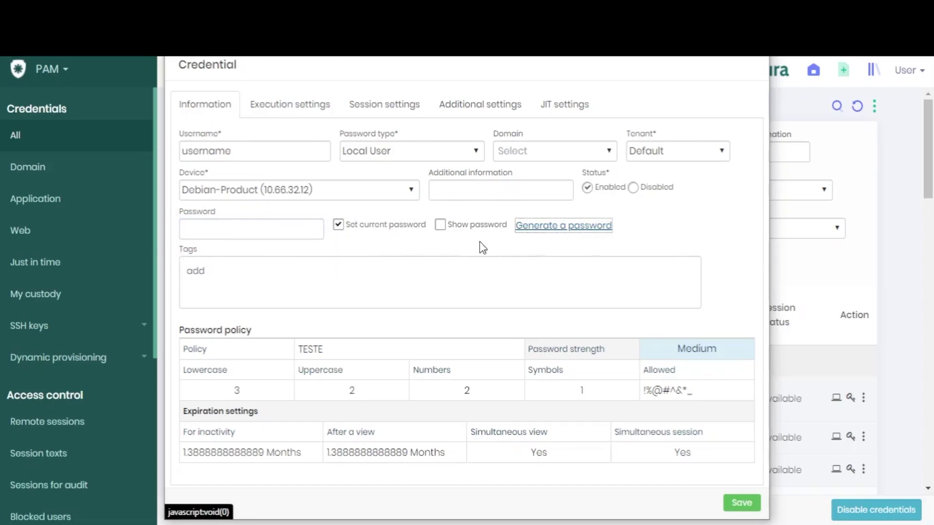
- Tag the credential with tag1 and move on to the Execution settings
left_click(197, 232)
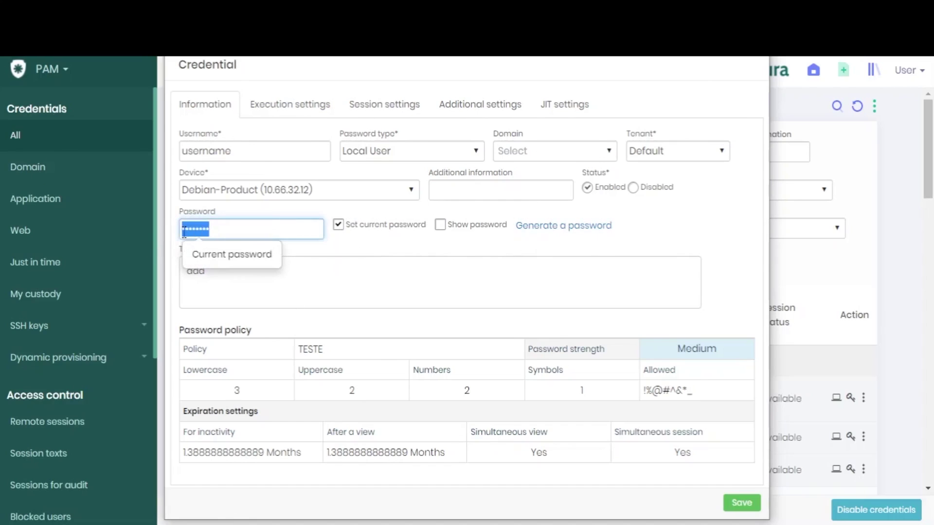
left_click(533, 267)
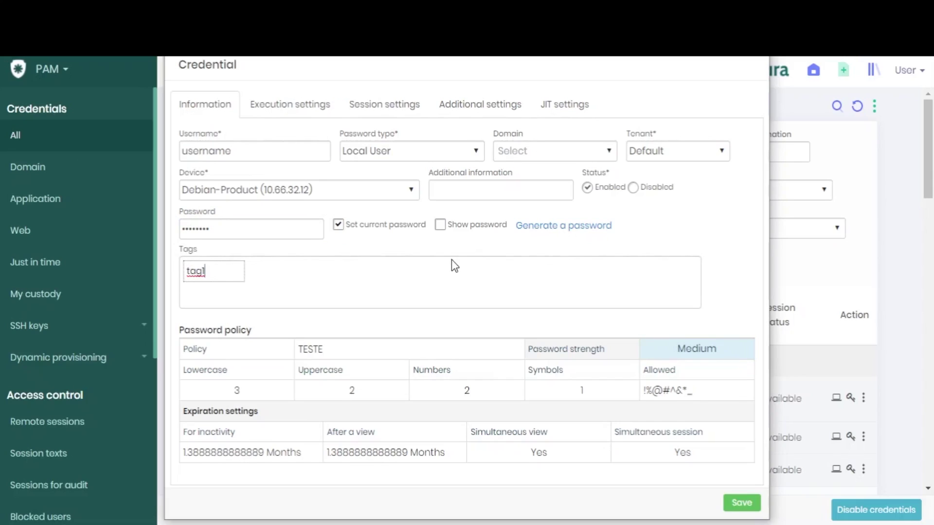
key("Return")
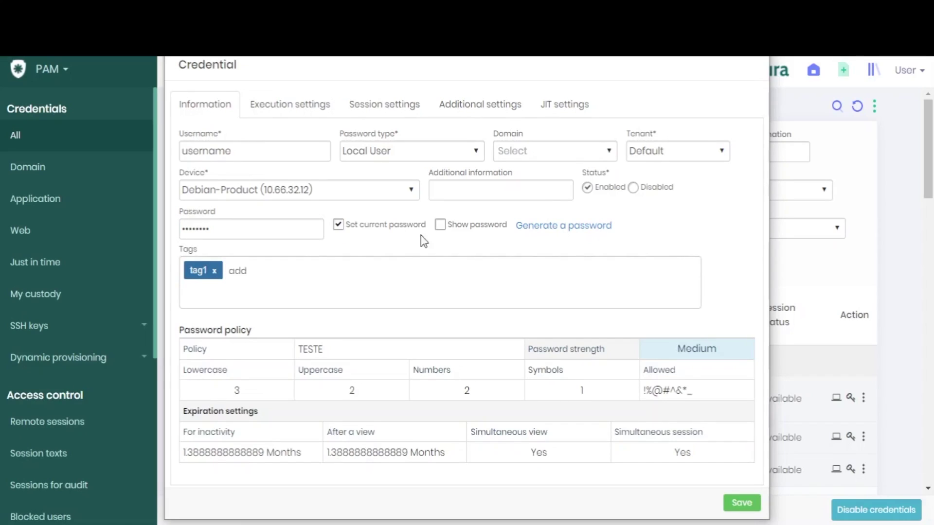
left_click(266, 102)
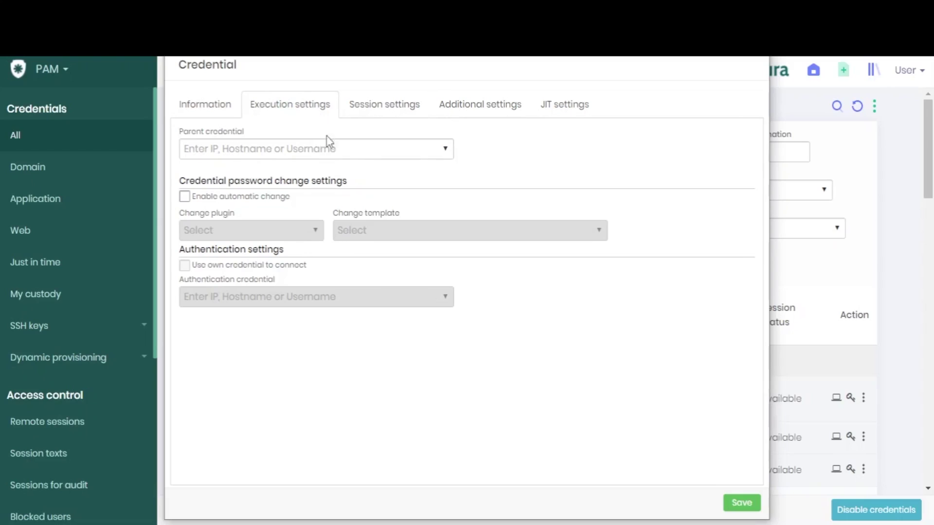
- Make the Debian-Product (10.66.32.12) Local User the parent credential and enable automatic password change
left_click(446, 154)
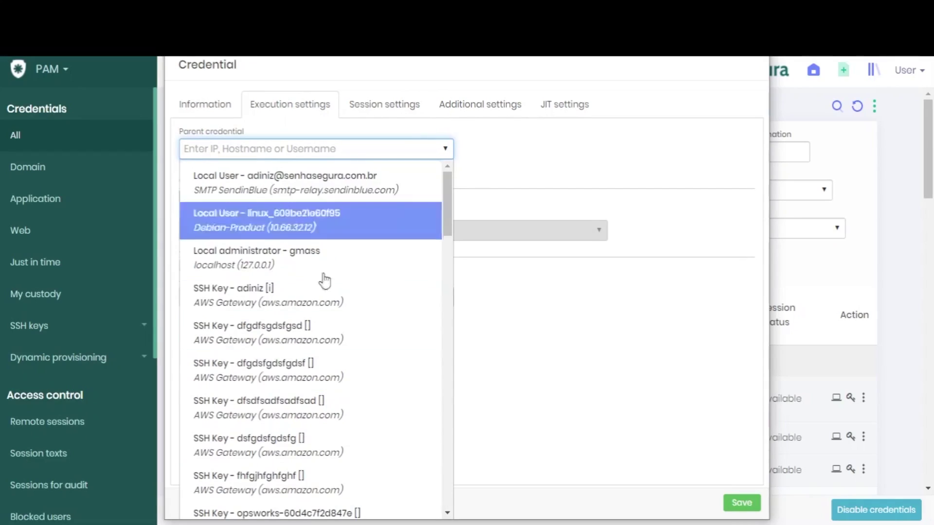
left_click(323, 218)
left_click(588, 180)
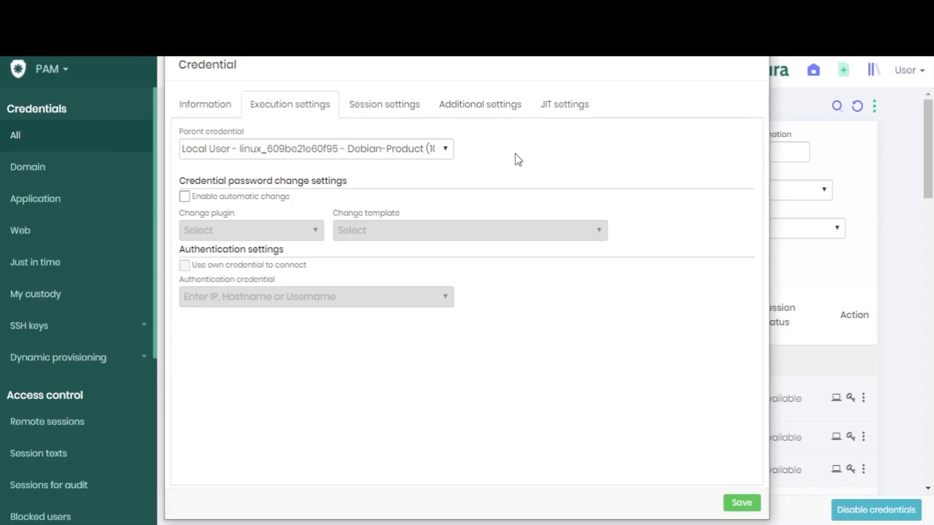
left_click(271, 196)
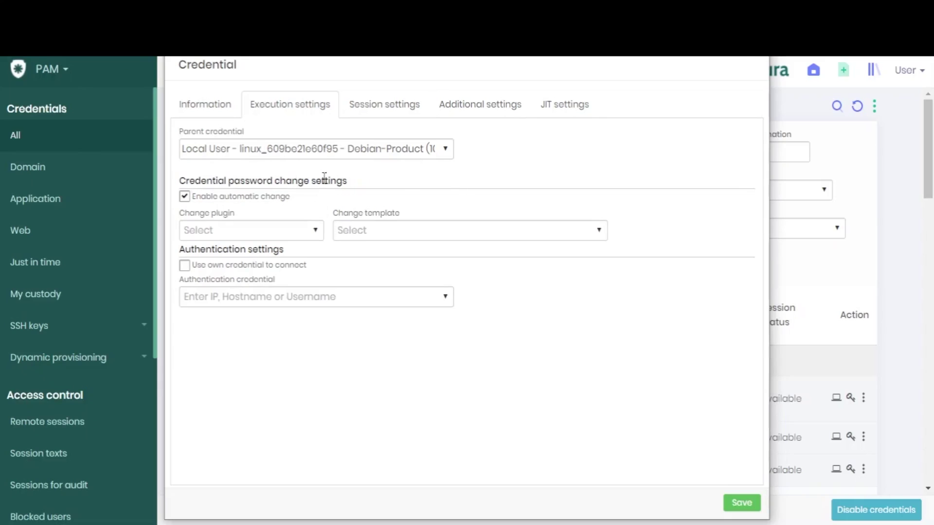
- Use the SSH change plugin with the Linux - Change Password template
left_click(315, 231)
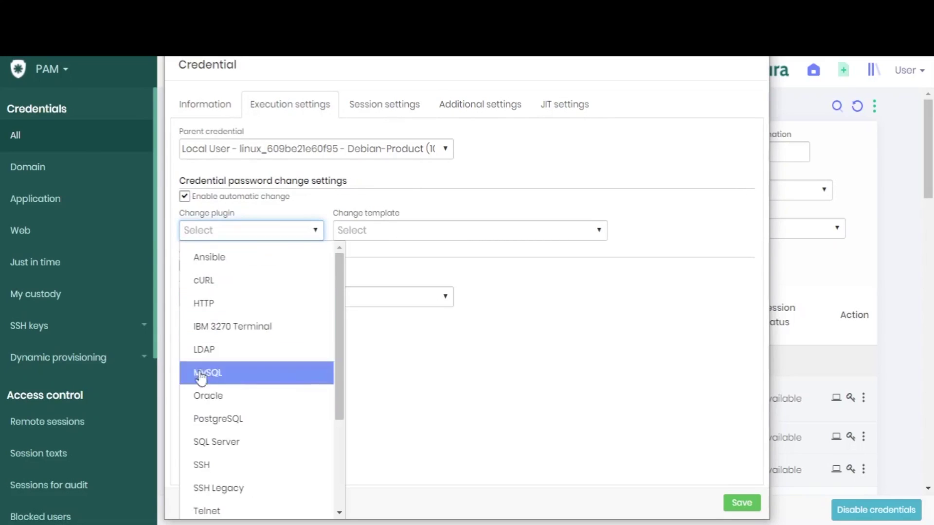
left_click(237, 471)
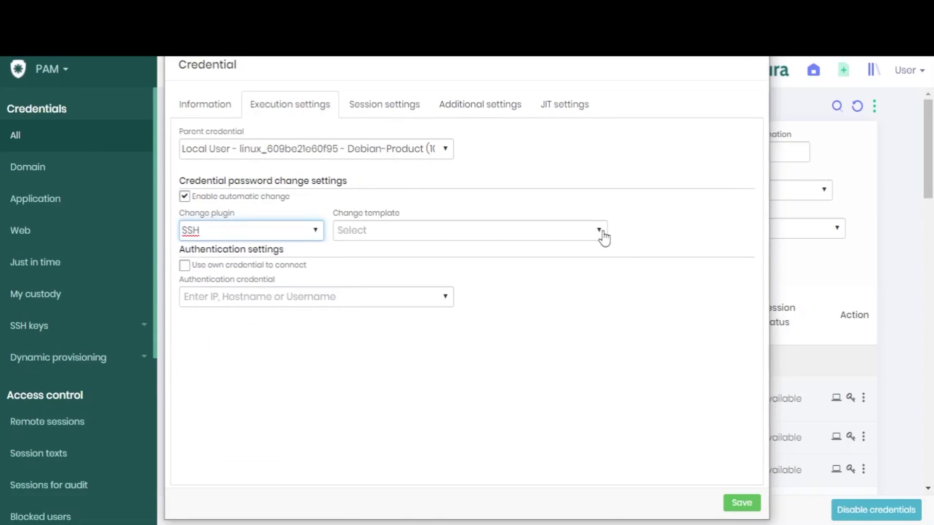
left_click(601, 233)
scroll(477, 389, "down", 1)
scroll(481, 380, "down", 4)
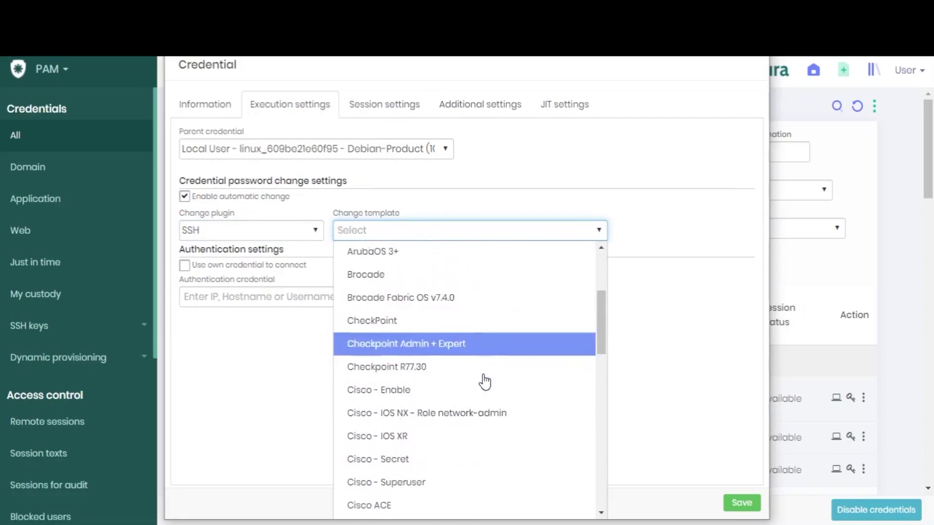
scroll(486, 428, "down", 8)
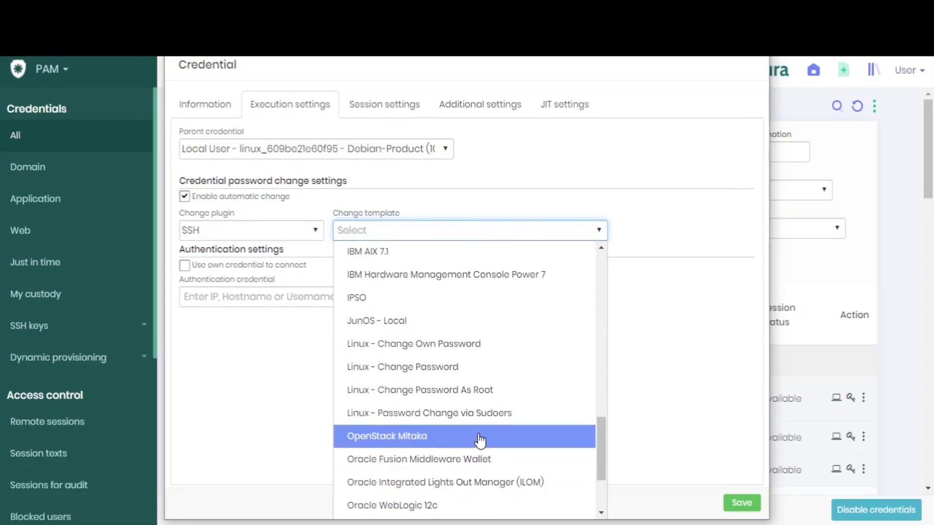
left_click(461, 368)
- Authenticate password changes with the AWS Gateway SSH key instead of the credential's own login
key("Tab")
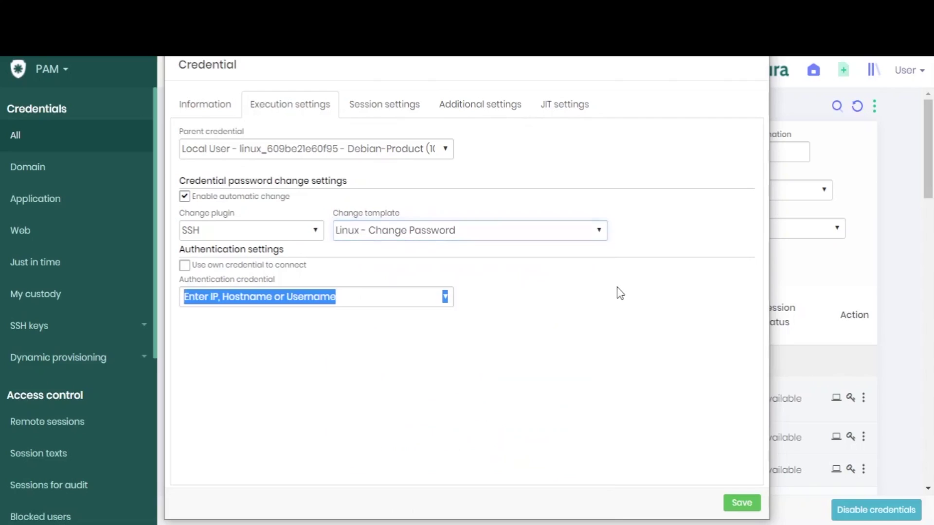
left_click(642, 226)
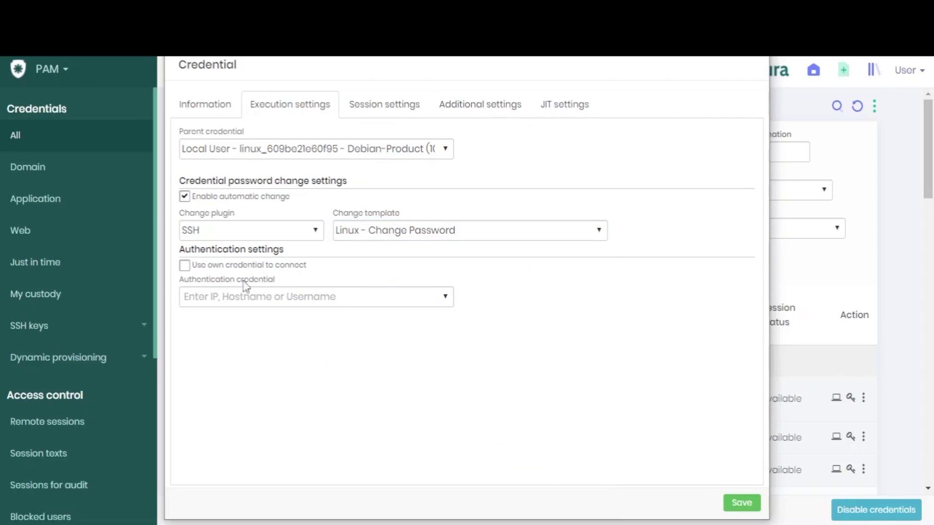
left_click(302, 268)
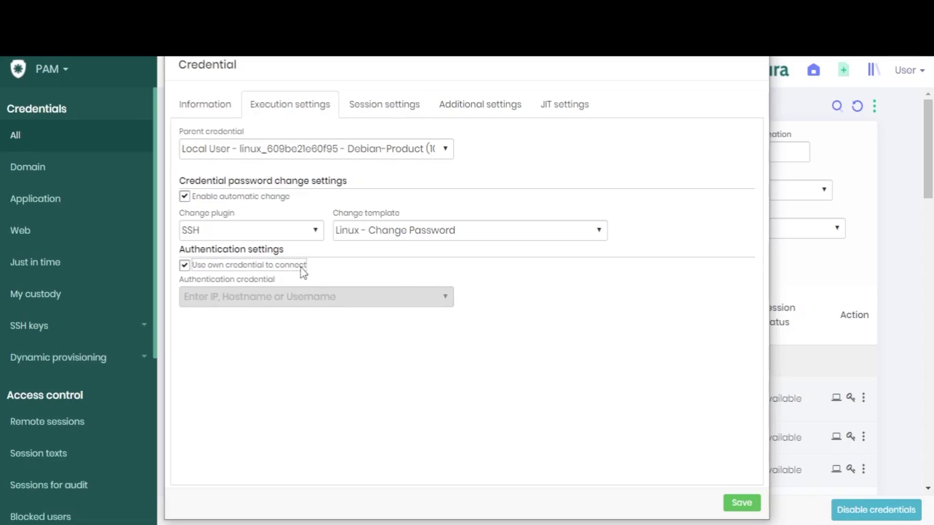
left_click(303, 273)
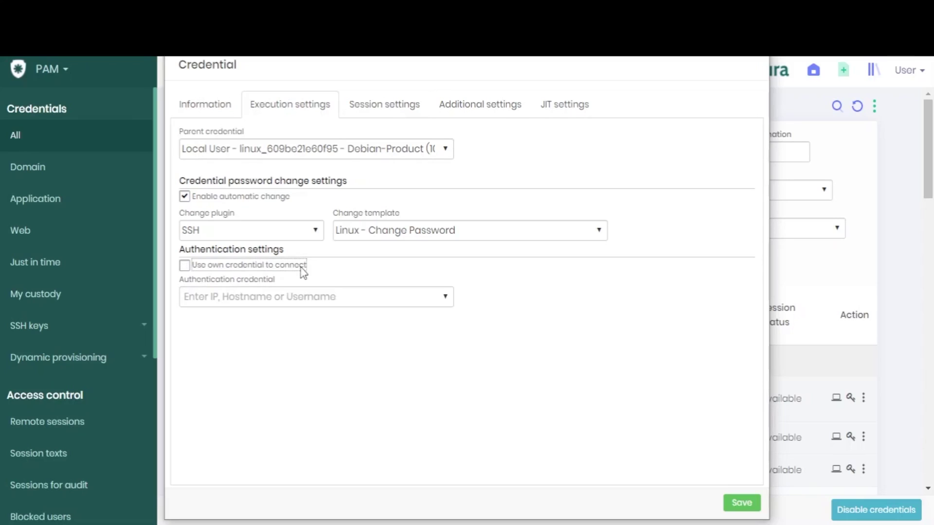
left_click(445, 302)
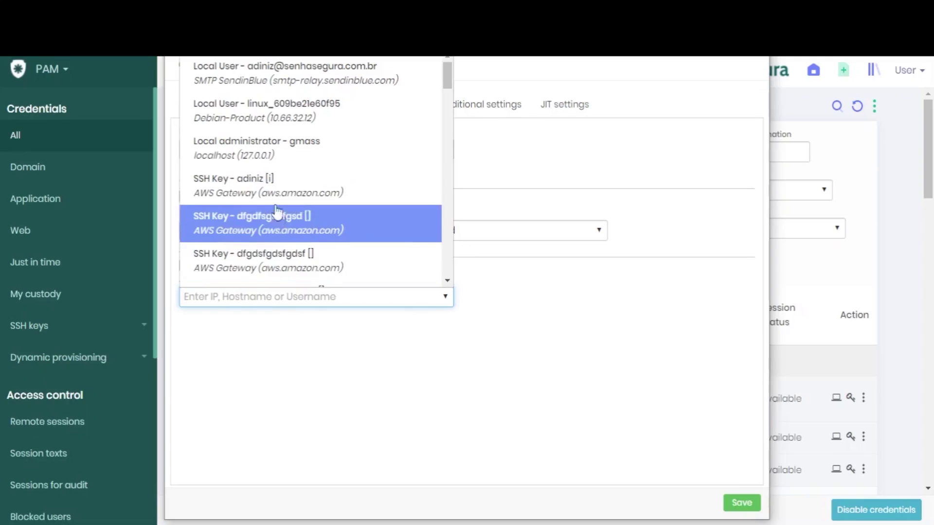
left_click(270, 192)
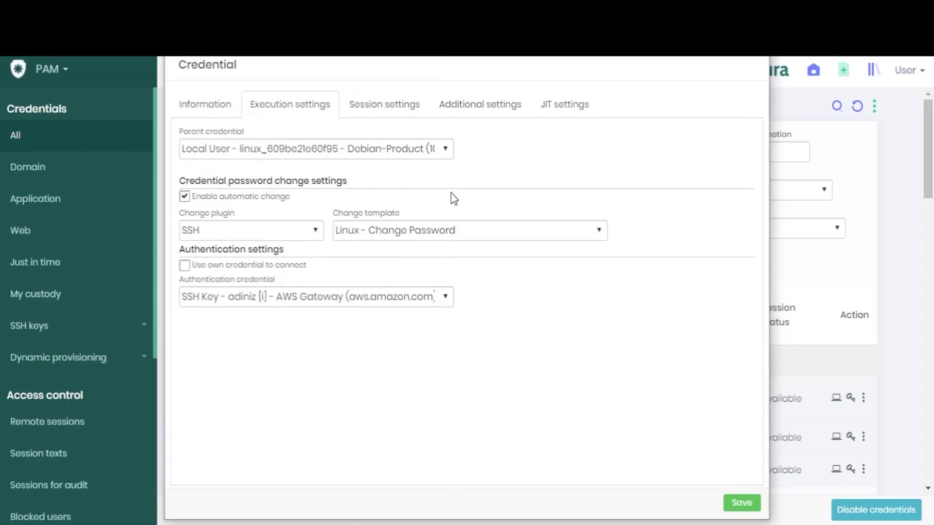
left_click(382, 108)
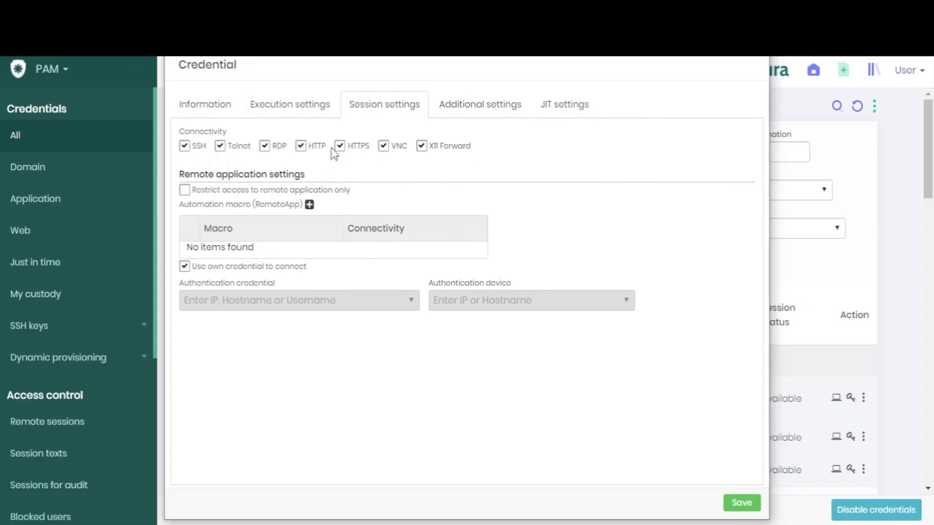
- Turn off Telnet, RDP, HTTP, HTTPS, VNC and X11 Forward connectivity, leaving only SSH
left_click(221, 147)
left_click(265, 147)
left_click(301, 147)
left_click(341, 147)
left_click(383, 147)
left_click(422, 146)
- Restrict access to remote applications only and add an automation macro row
left_click(226, 190)
left_click(309, 205)
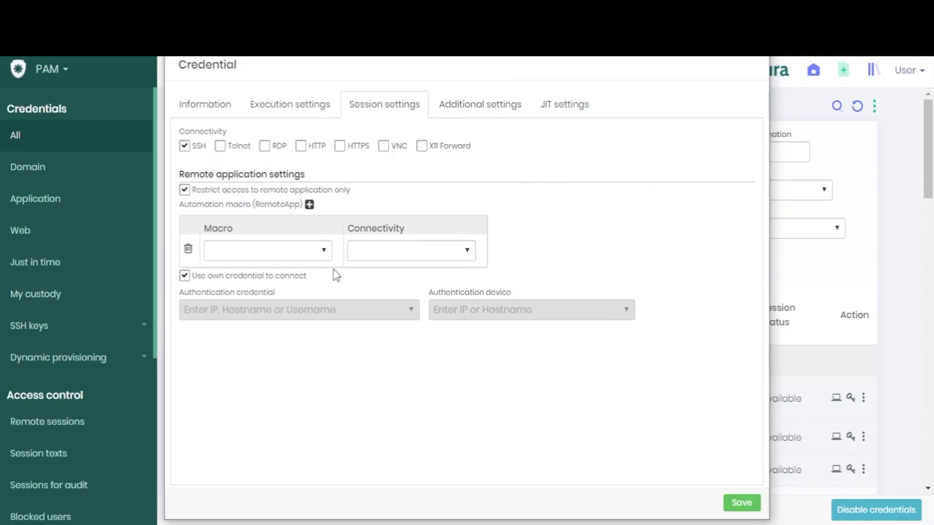
left_click(327, 256)
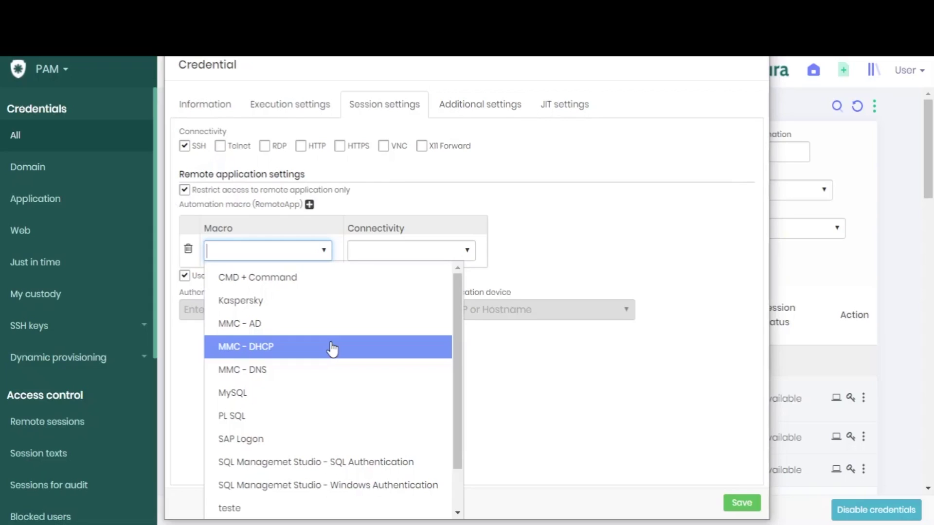
- Set the macro to MMC - DHCP over SSH and stop sessions using the credential's own login
left_click(333, 348)
left_click(467, 250)
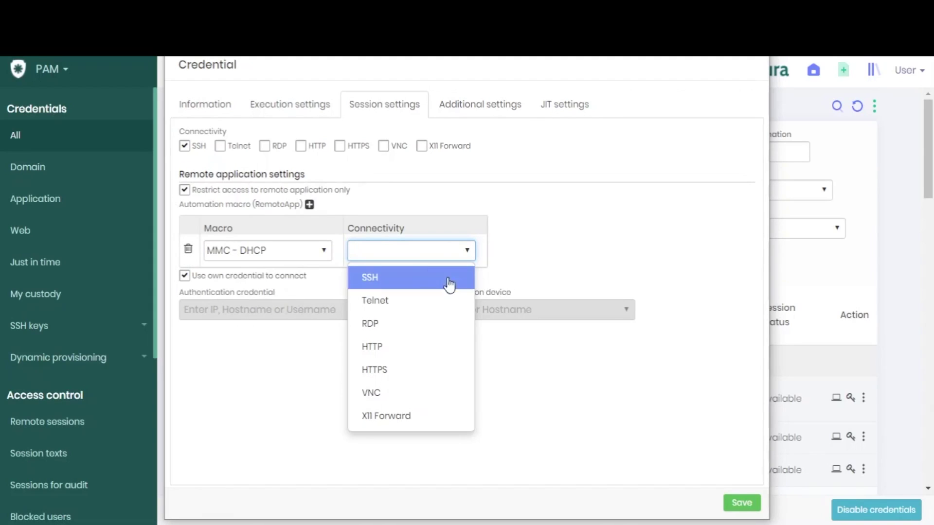
left_click(430, 276)
left_click(587, 230)
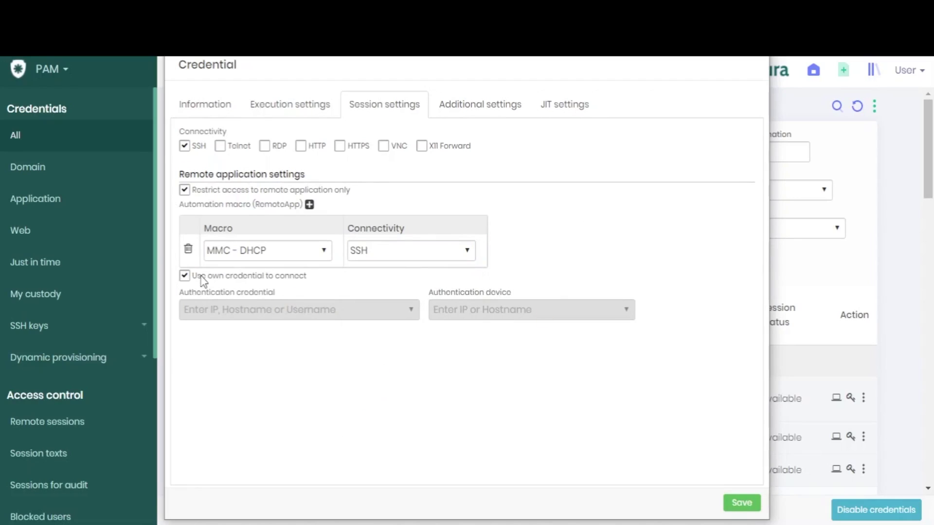
left_click(267, 279)
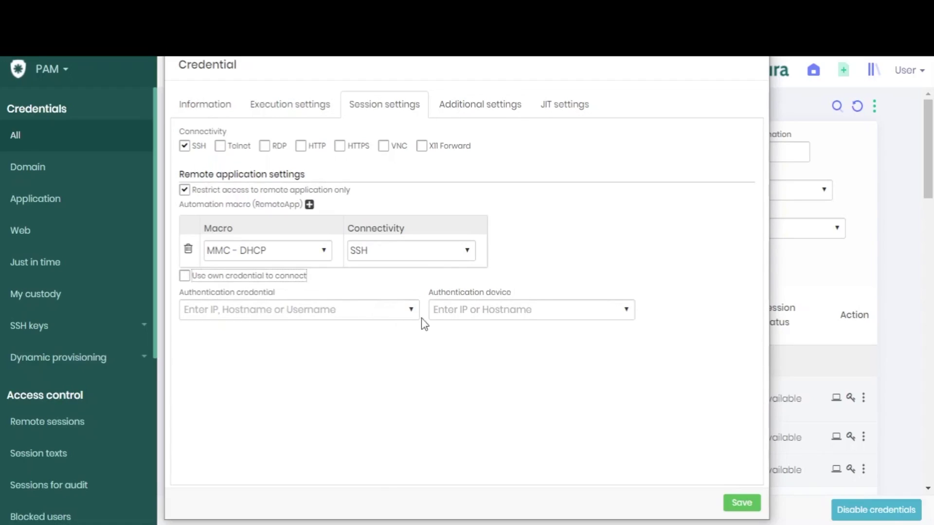
left_click(478, 107)
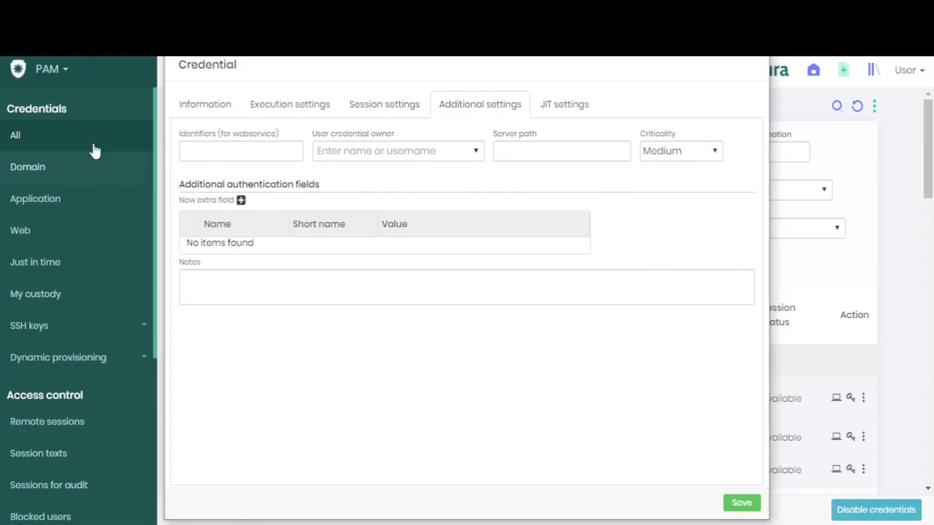
- Make Admin the credential owner and set criticality to High
left_click(243, 151)
left_click(478, 154)
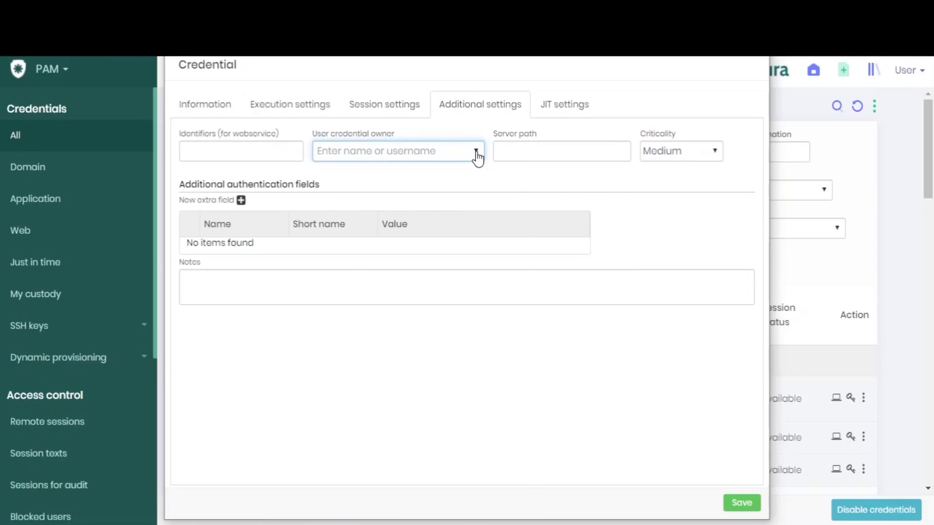
left_click(419, 195)
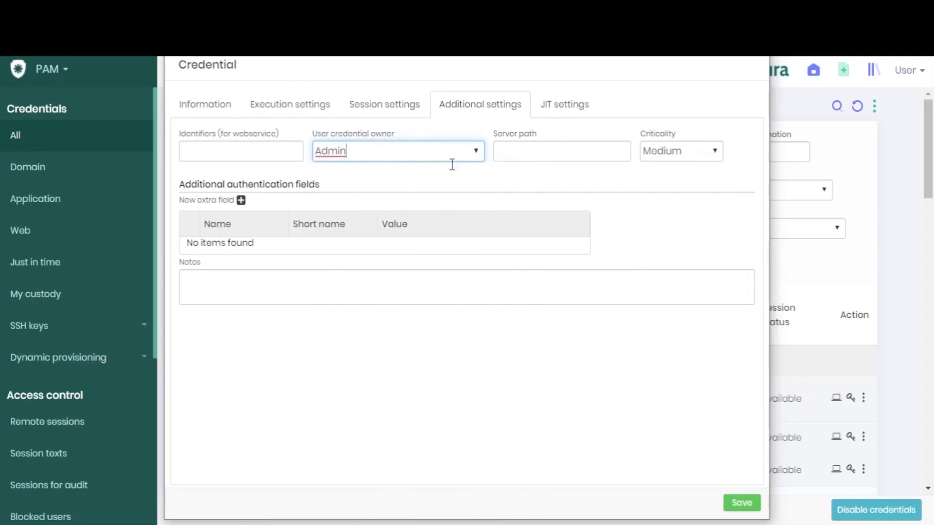
left_click(407, 189)
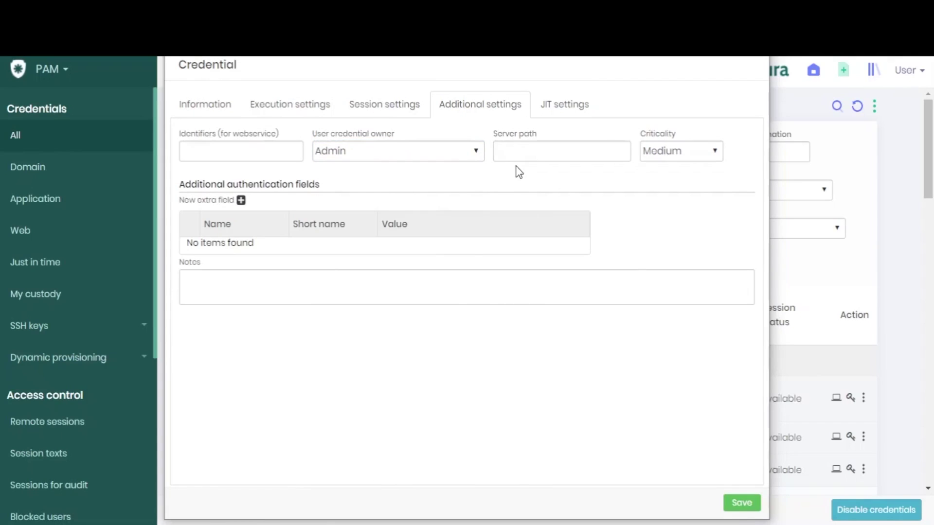
left_click(525, 151)
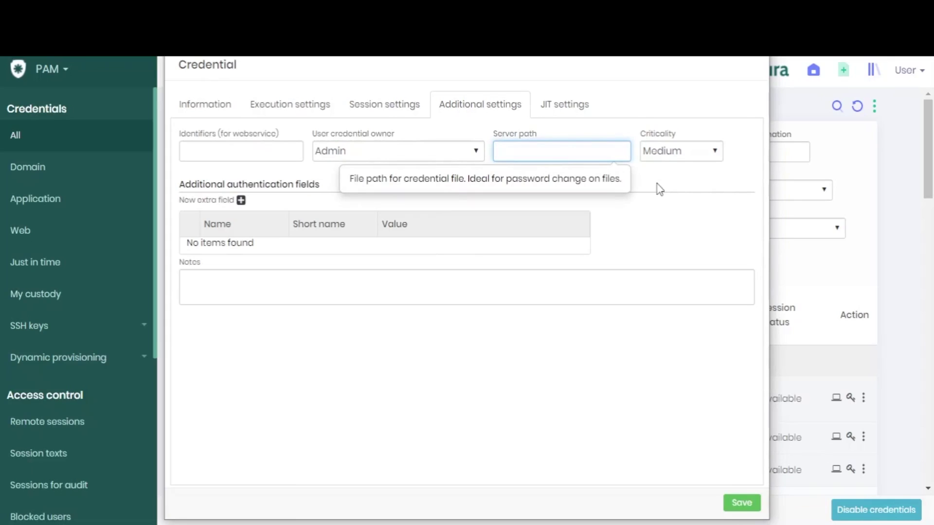
left_click(712, 152)
left_click(680, 232)
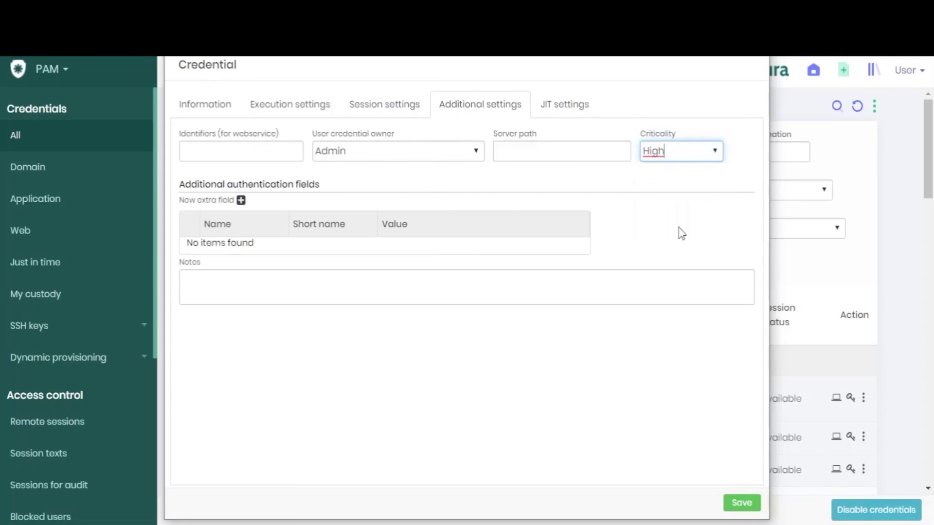
left_click(630, 199)
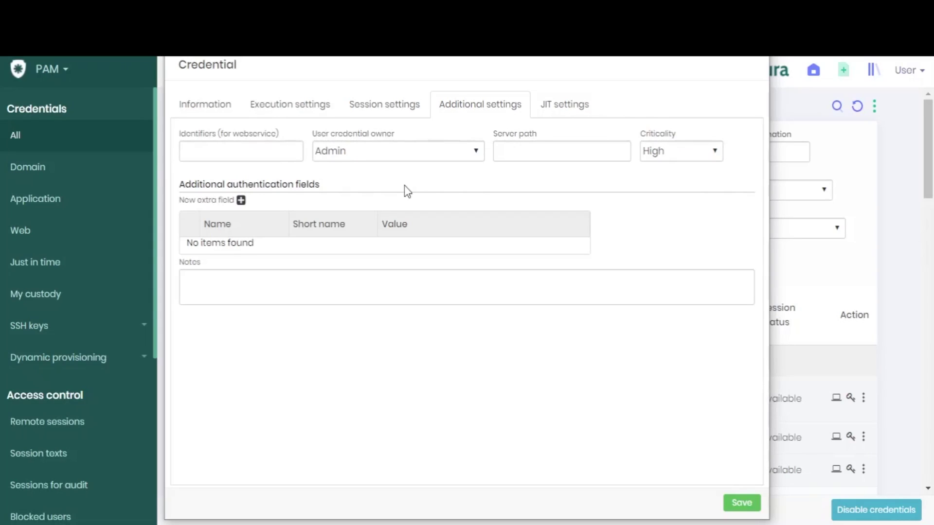
- Add an empty extra authentication field row, leave notes blank, and move to JIT settings
left_click(241, 200)
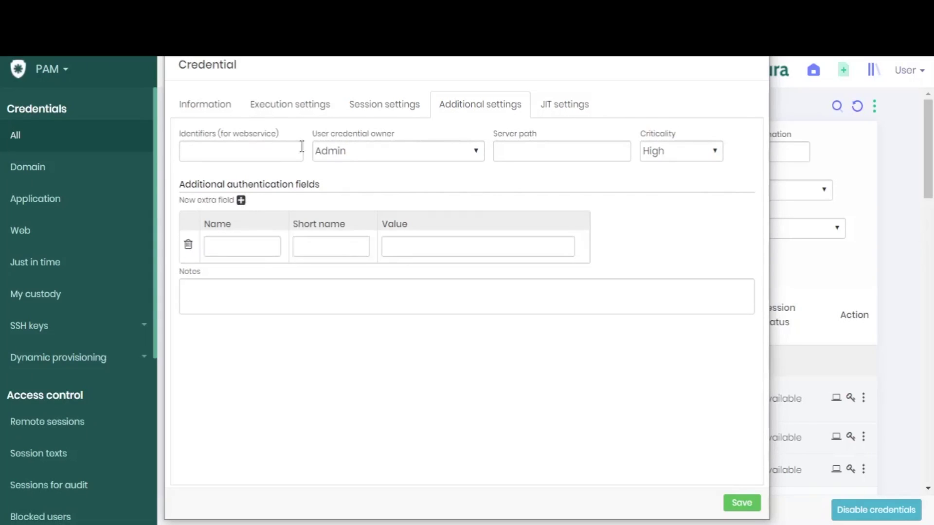
left_click(240, 251)
key("Tab")
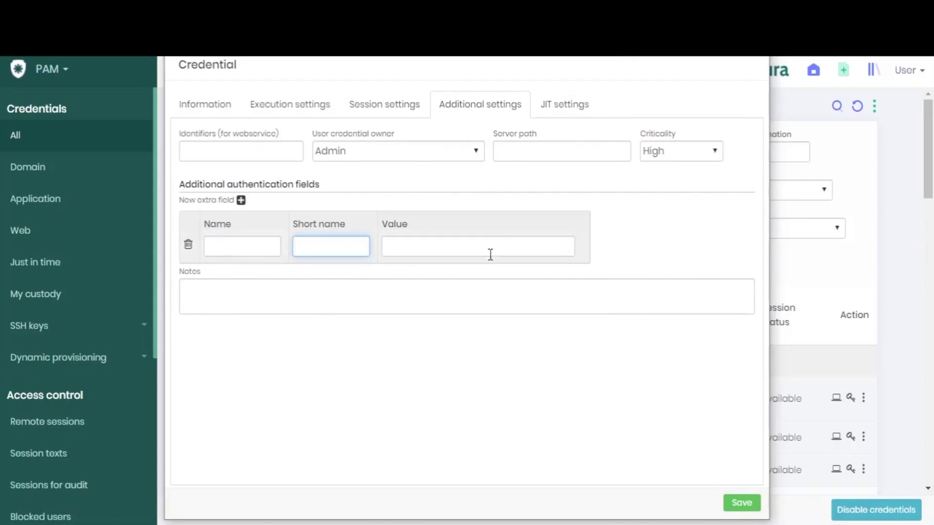
key("Tab")
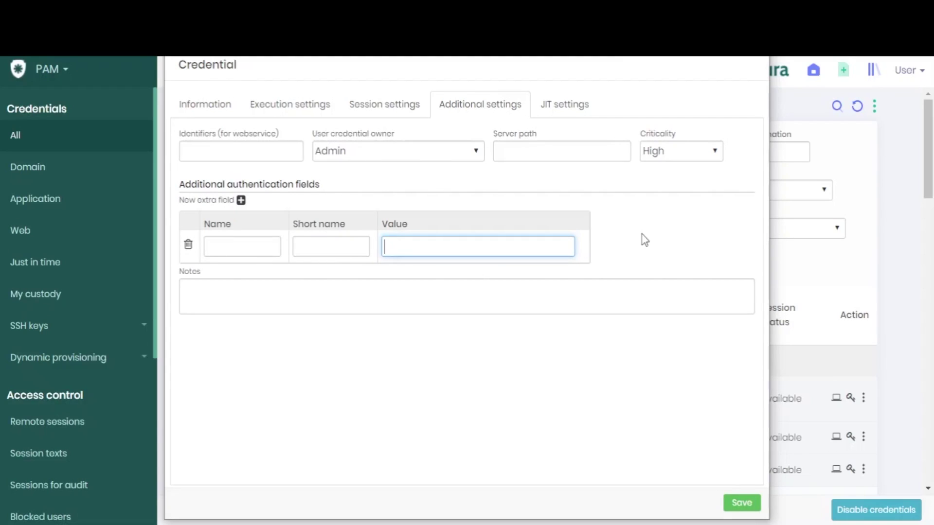
left_click(496, 298)
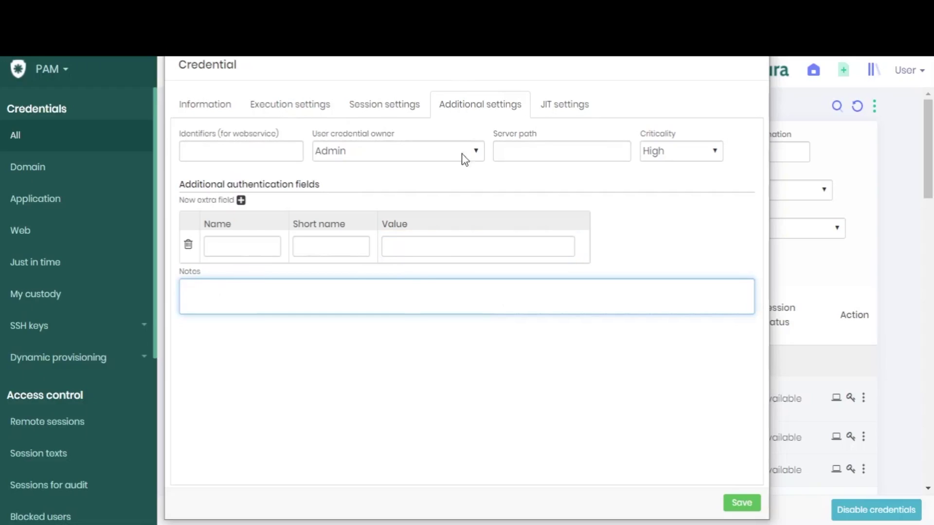
left_click(692, 236)
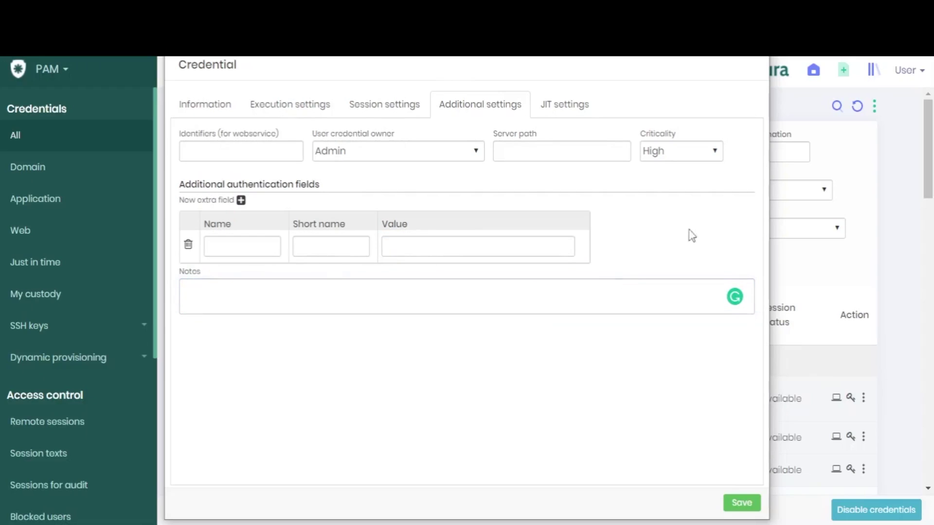
left_click(591, 118)
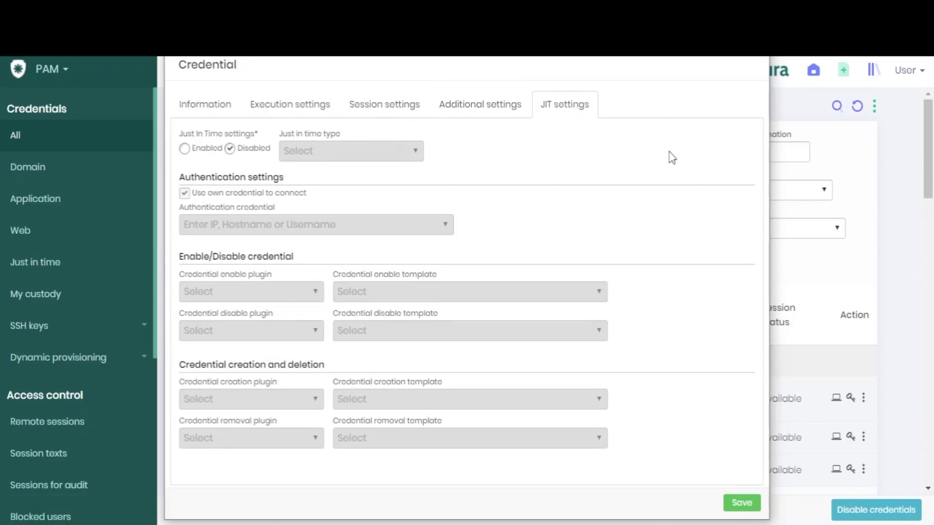
- Enable Just In Time and set its type to Credential creation and deletion
left_click(184, 149)
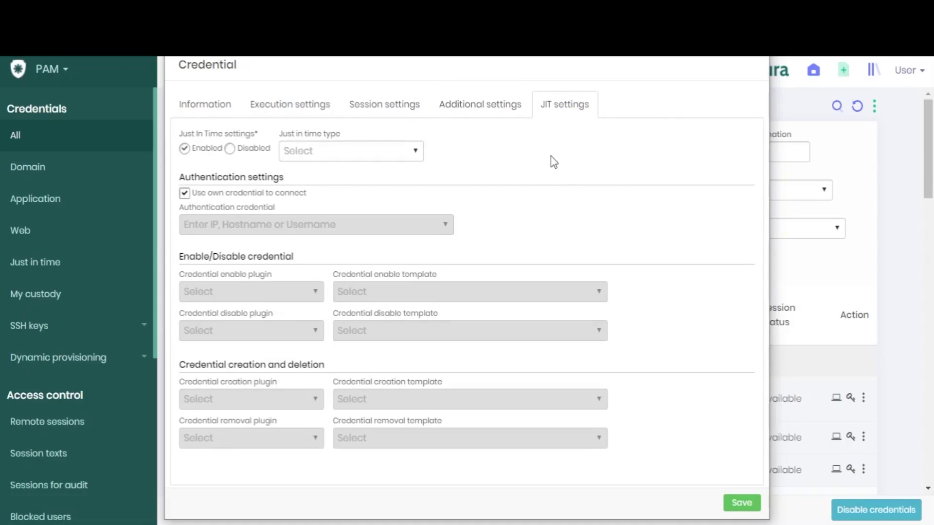
left_click(417, 154)
left_click(396, 178)
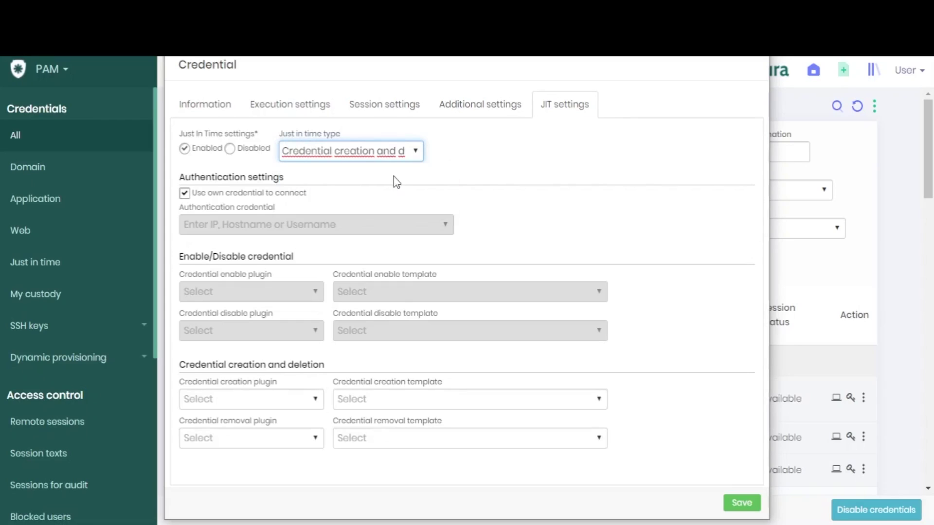
left_click(416, 156)
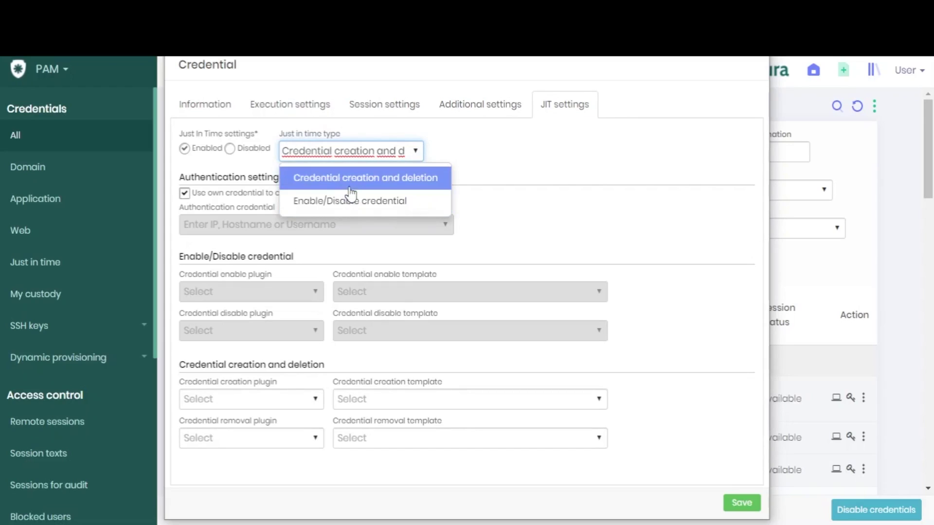
left_click(413, 172)
left_click(507, 168)
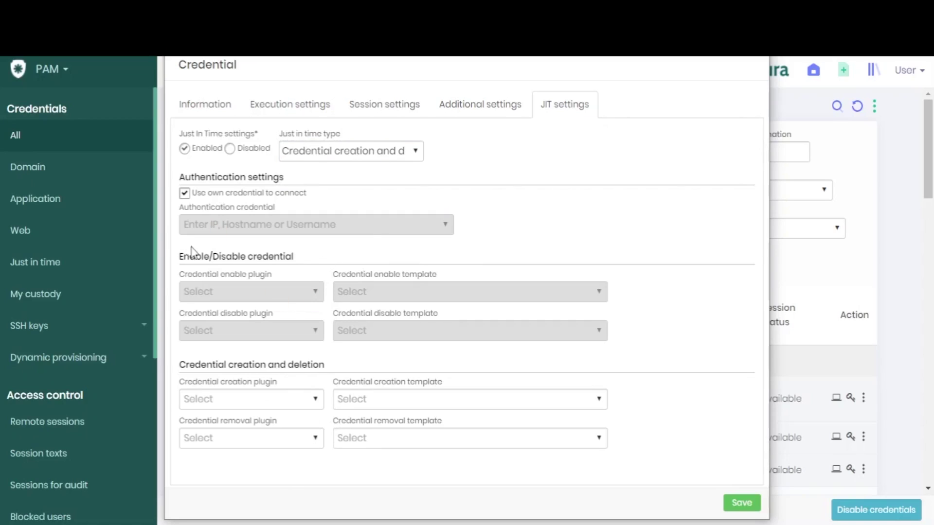
- Choose the Linux - Create User creation template, so the creation plugin becomes SSH
left_click(316, 401)
left_click(315, 401)
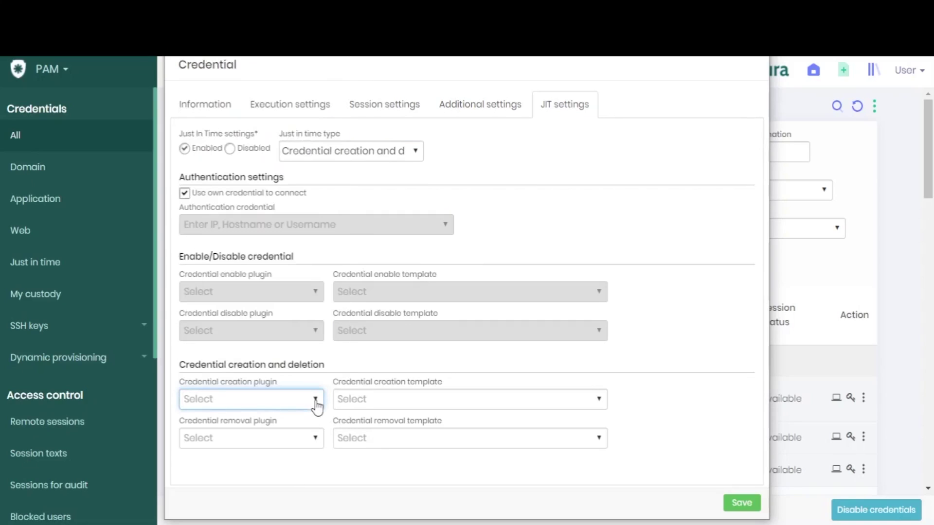
left_click(600, 404)
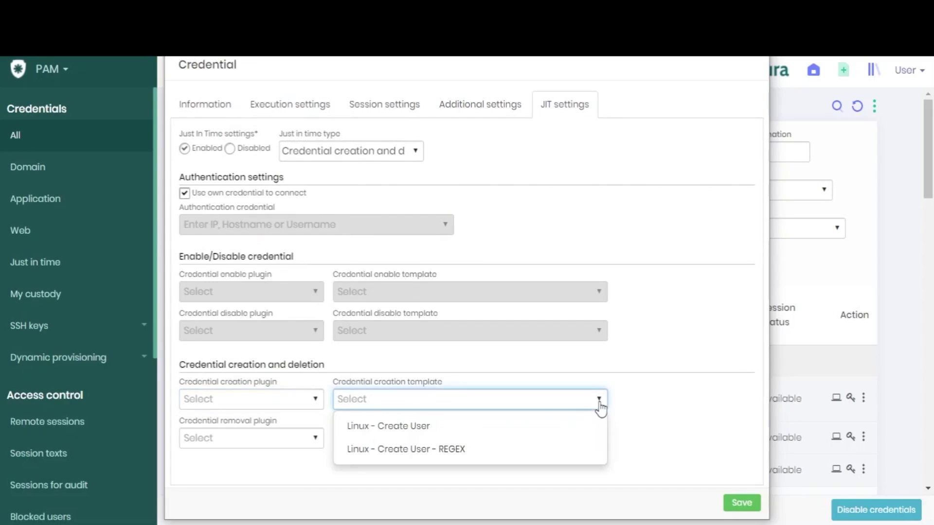
left_click(365, 422)
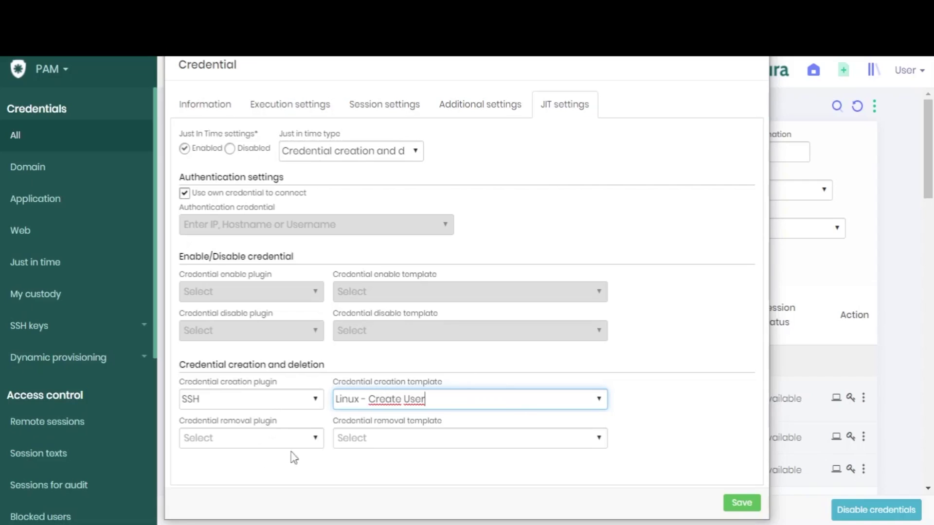
- Leave the credential removal plugin unset and save the new credential
left_click(312, 439)
left_click(316, 440)
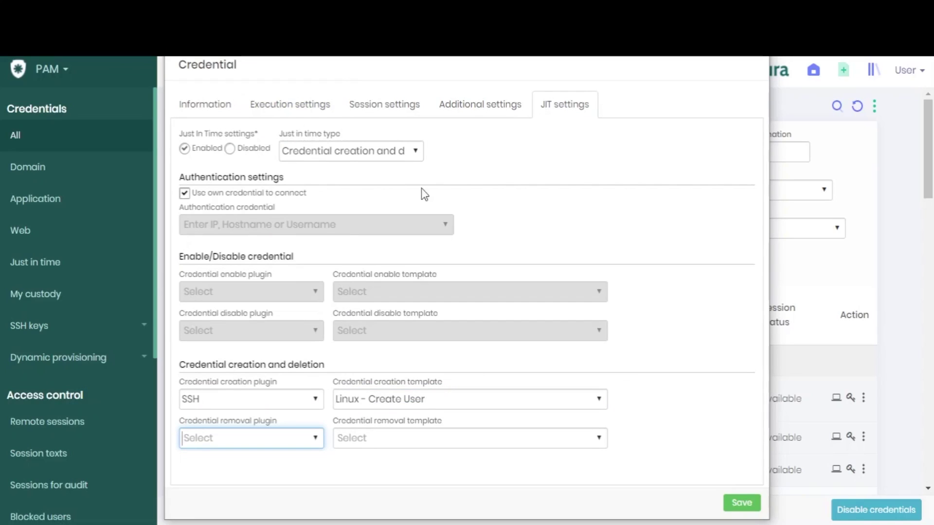
left_click(474, 157)
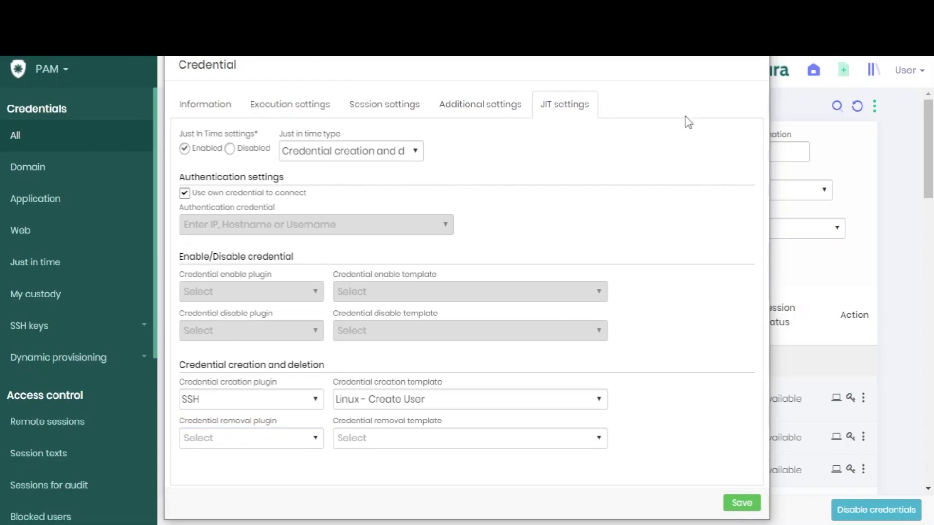
left_click(741, 502)
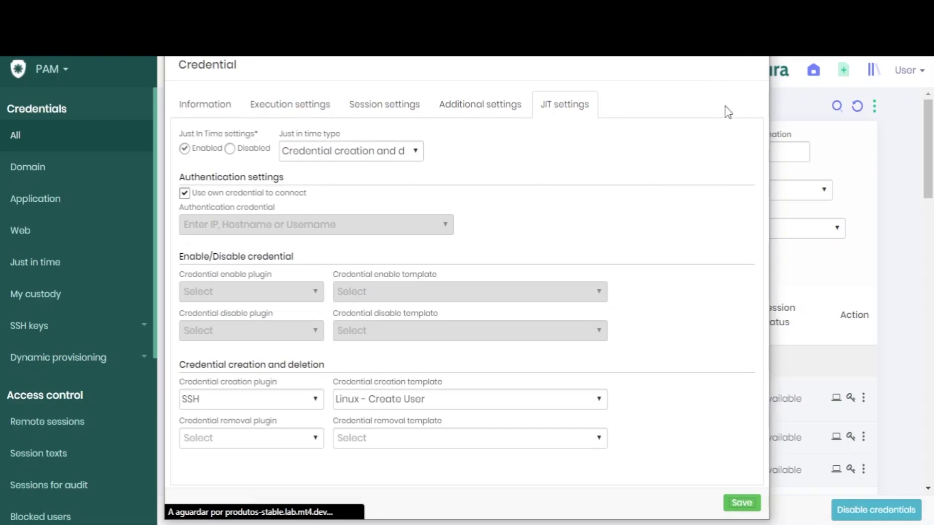
- Close the saved credential form and start a new Credential from the Add new menu
key("Escape")
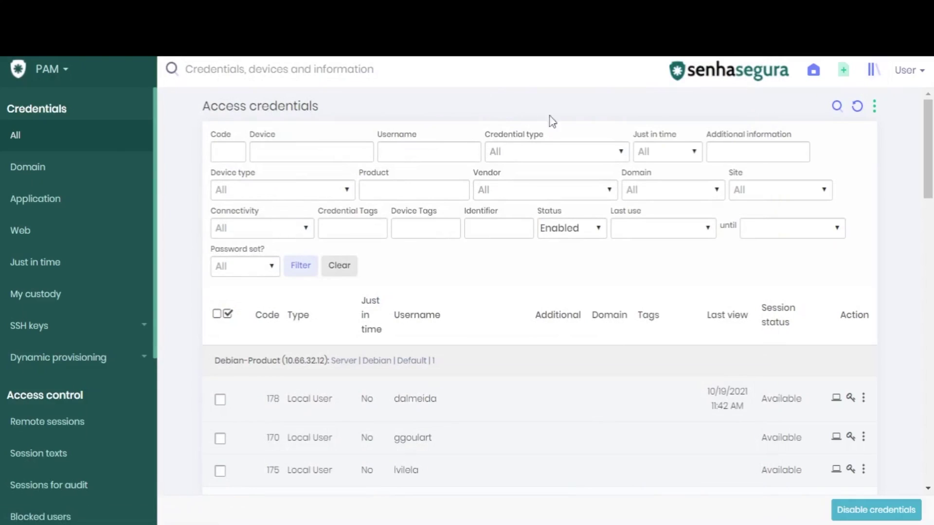
left_click(842, 77)
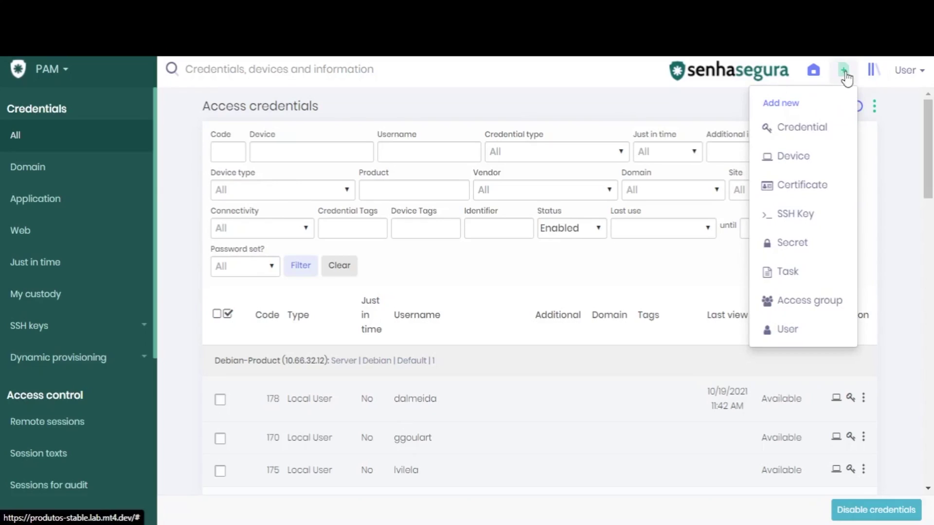
left_click(796, 127)
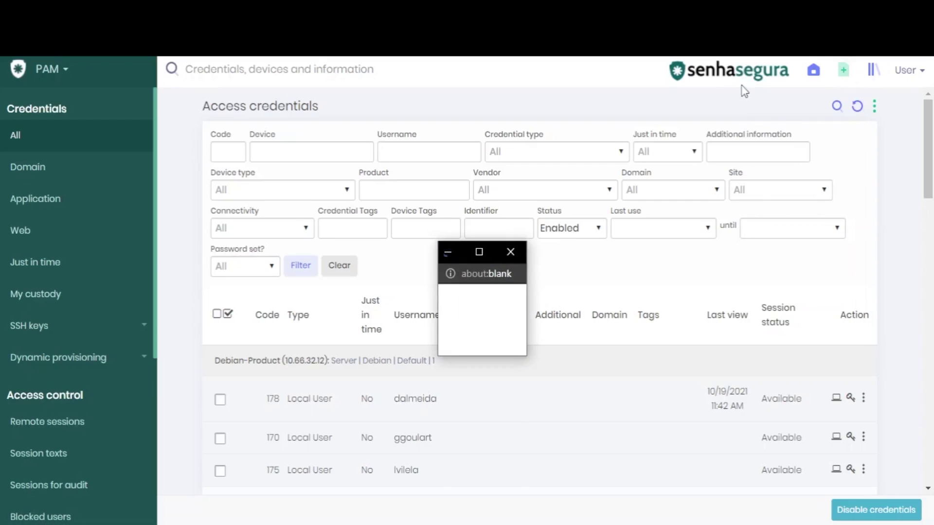